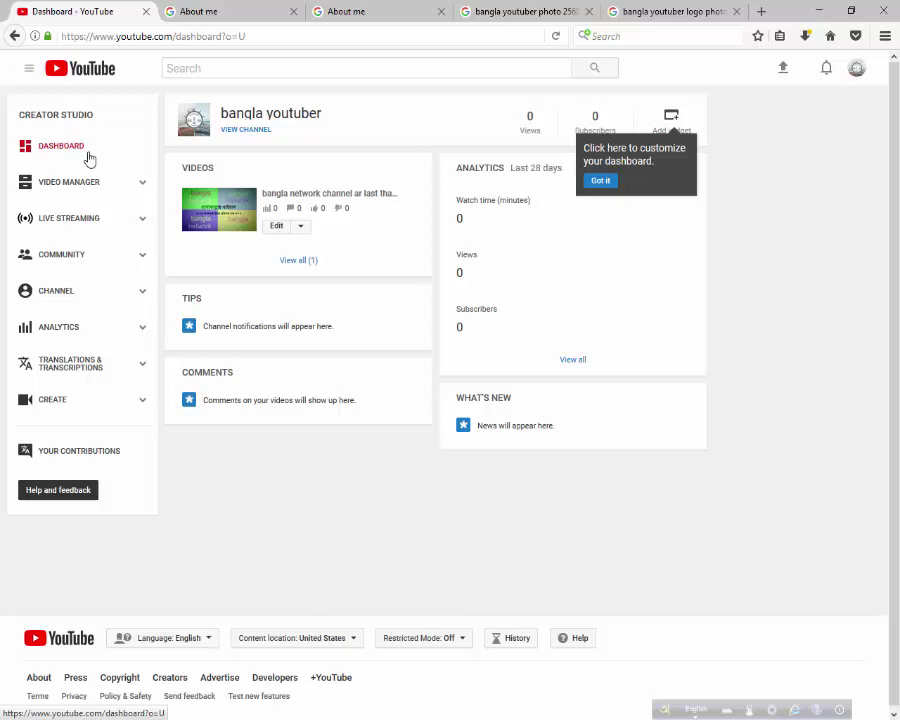
- Go to the Channel's Status and Features page and start phone verification
click(104, 300)
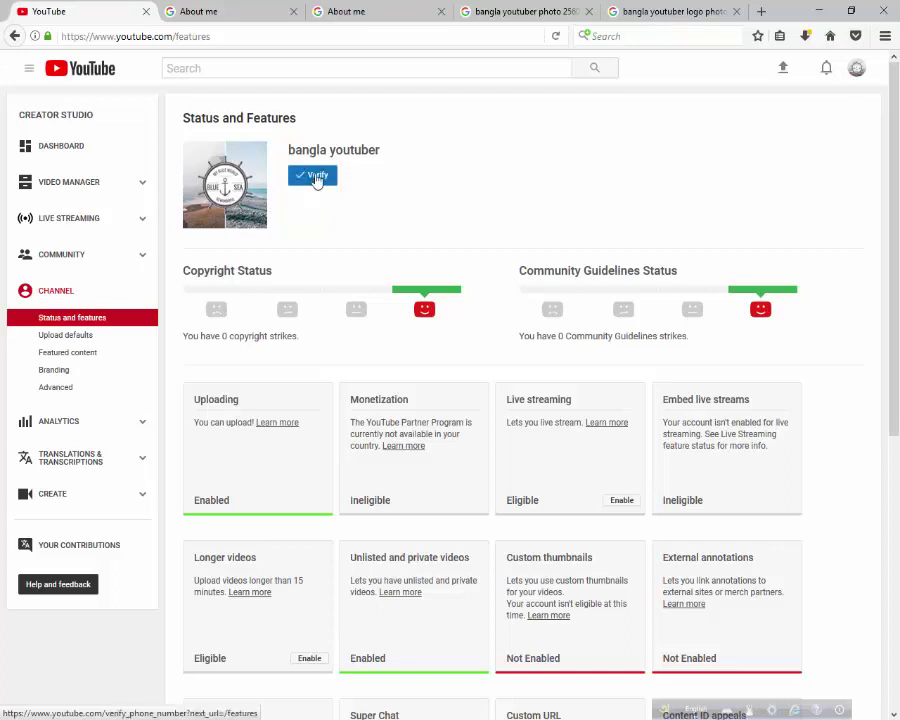
click(320, 178)
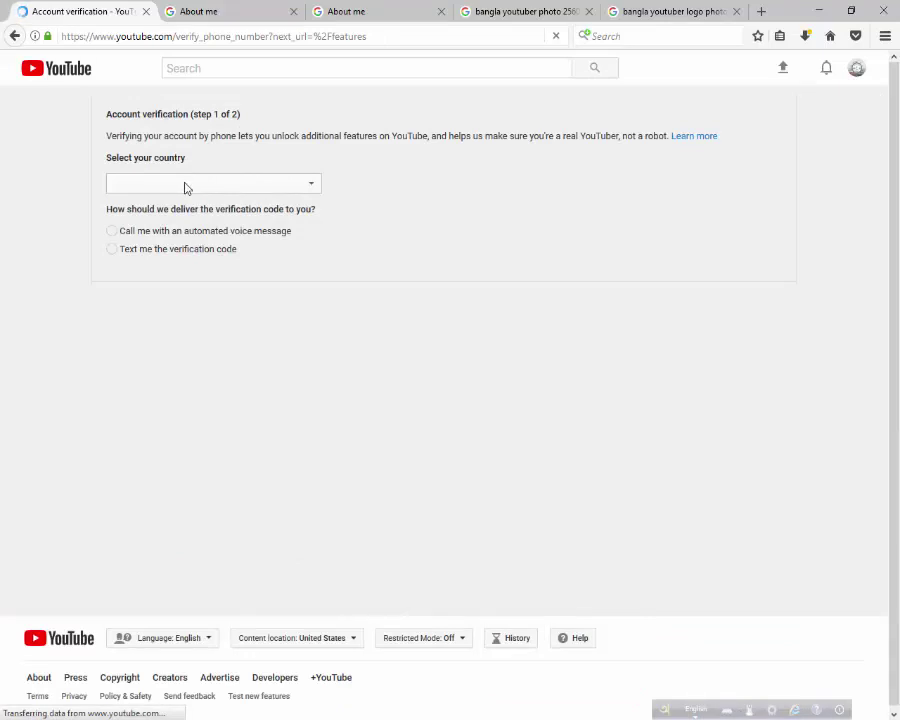
- Choose Bangladesh with an automated voice call for the code, then focus the phone number field
click(113, 233)
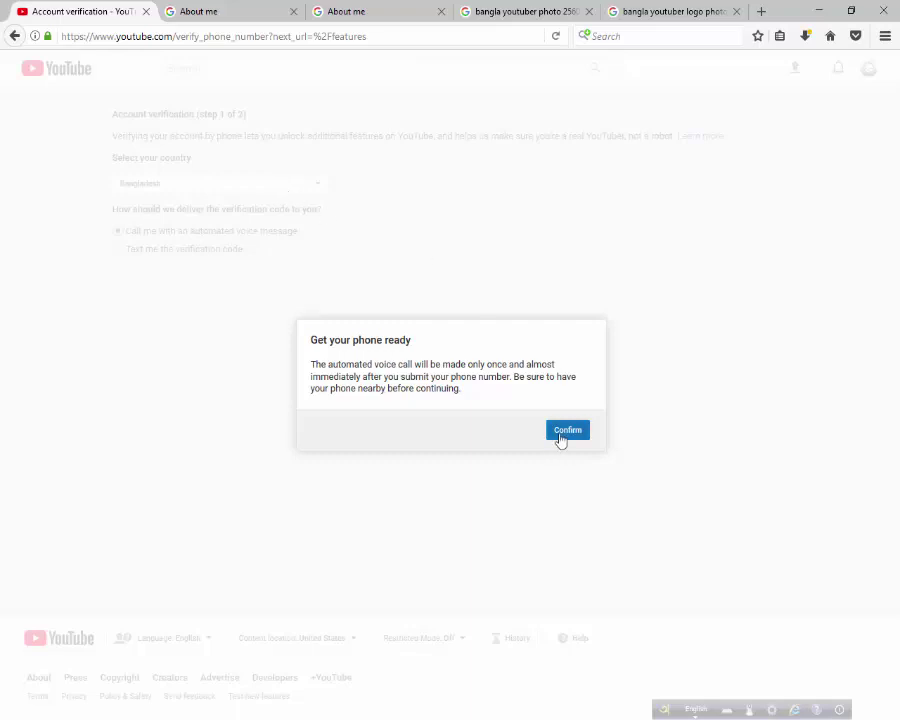
click(567, 431)
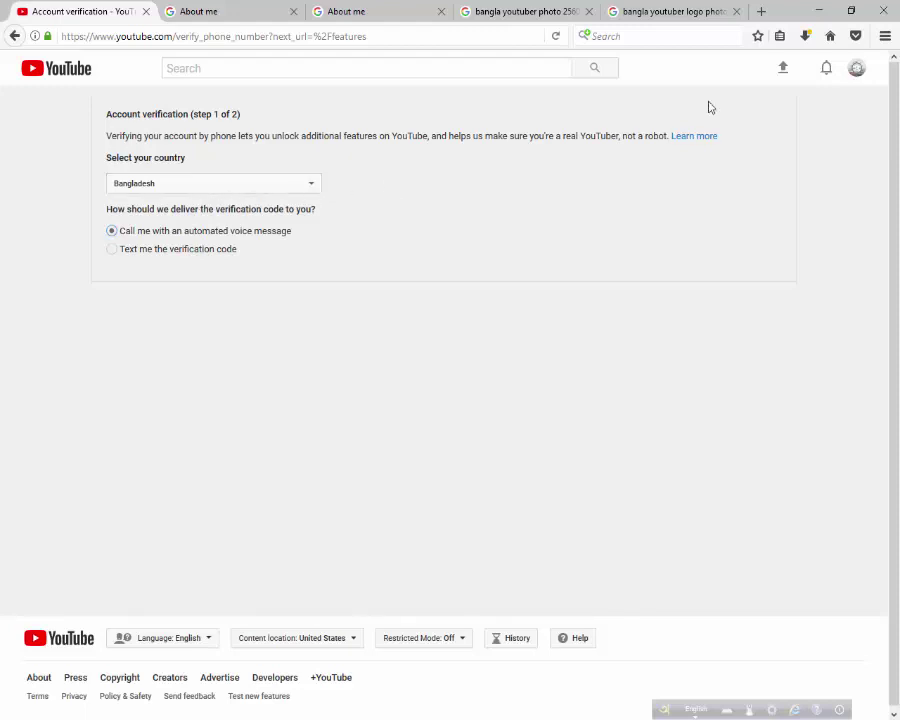
click(112, 231)
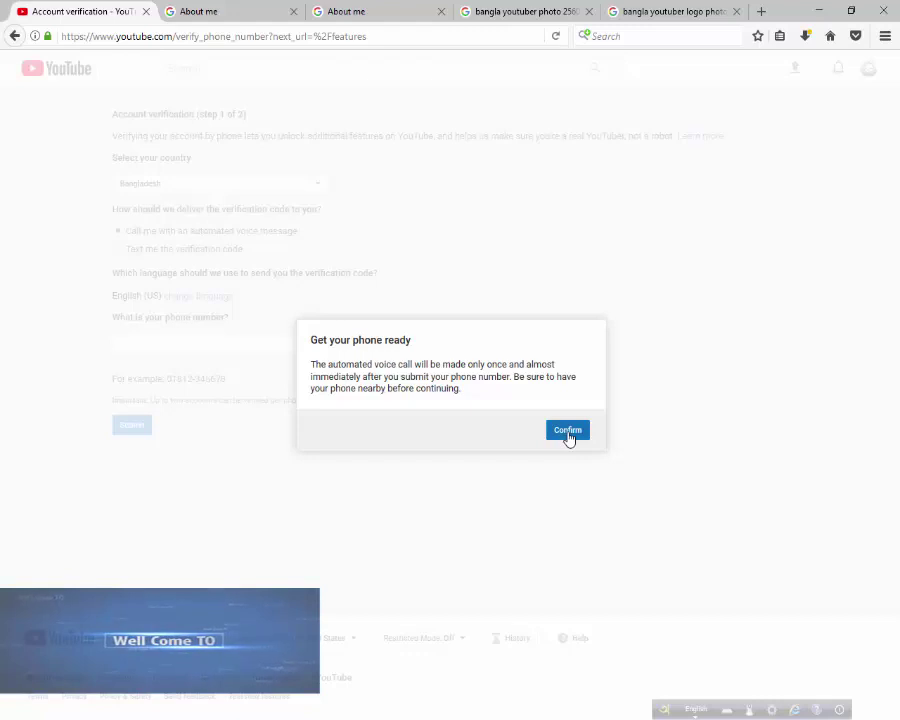
click(567, 432)
click(174, 346)
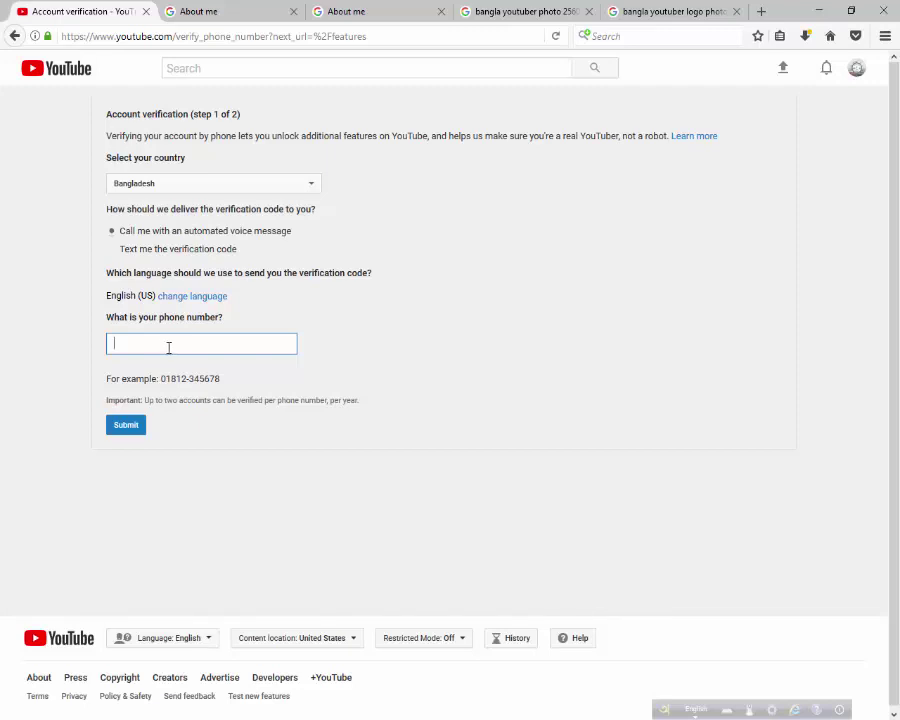
- Type the start of the phone number, then abandon verification and return to Status and Features
text(019)
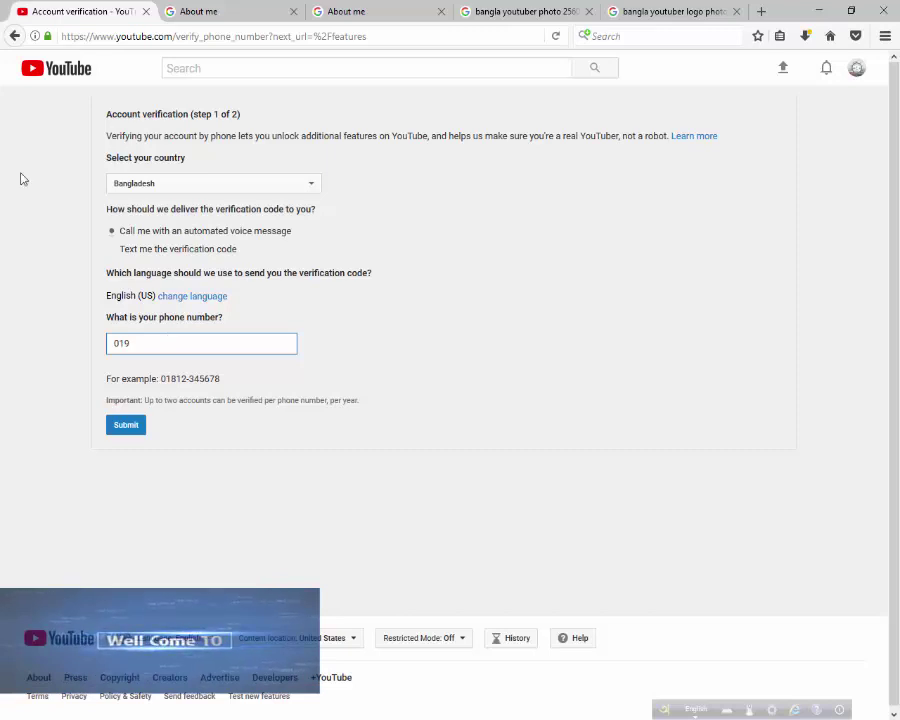
click(13, 35)
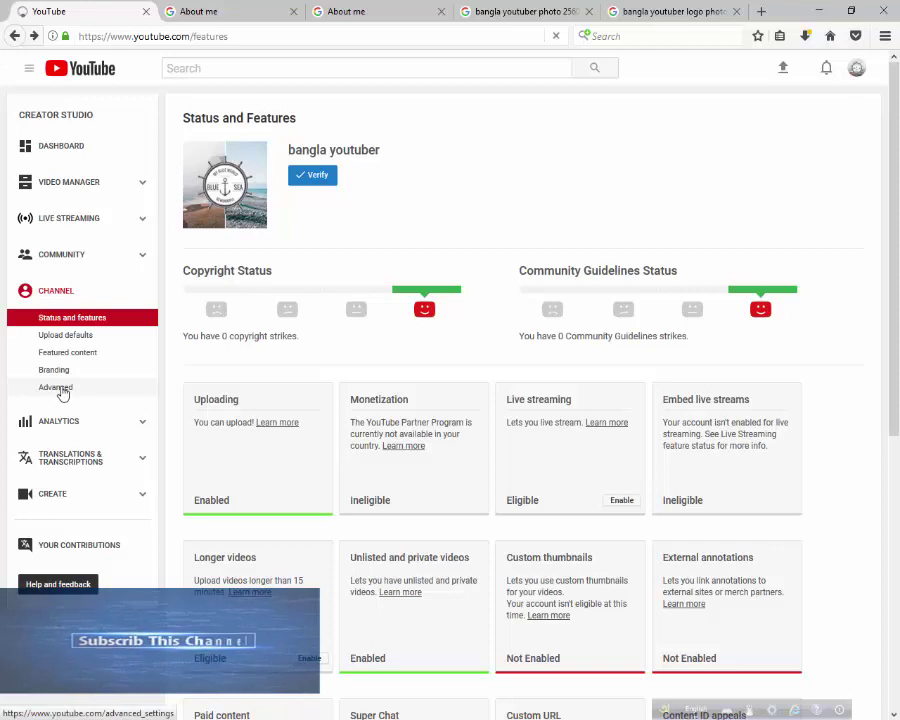
click(56, 387)
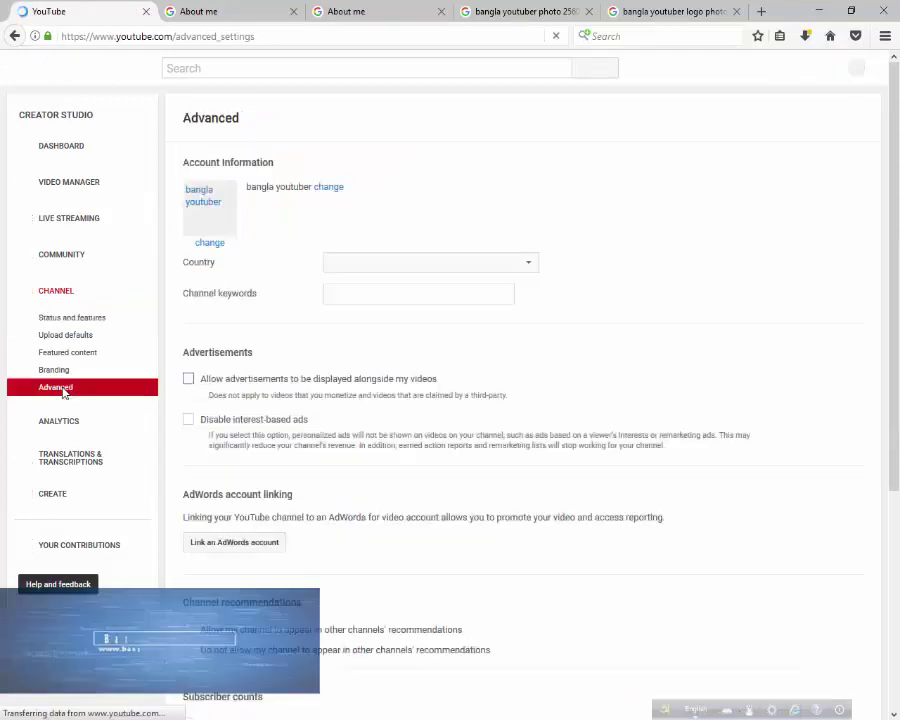
- Pick United States from the Country dropdown in the channel's Advanced settings
click(446, 263)
text(bangladesh)
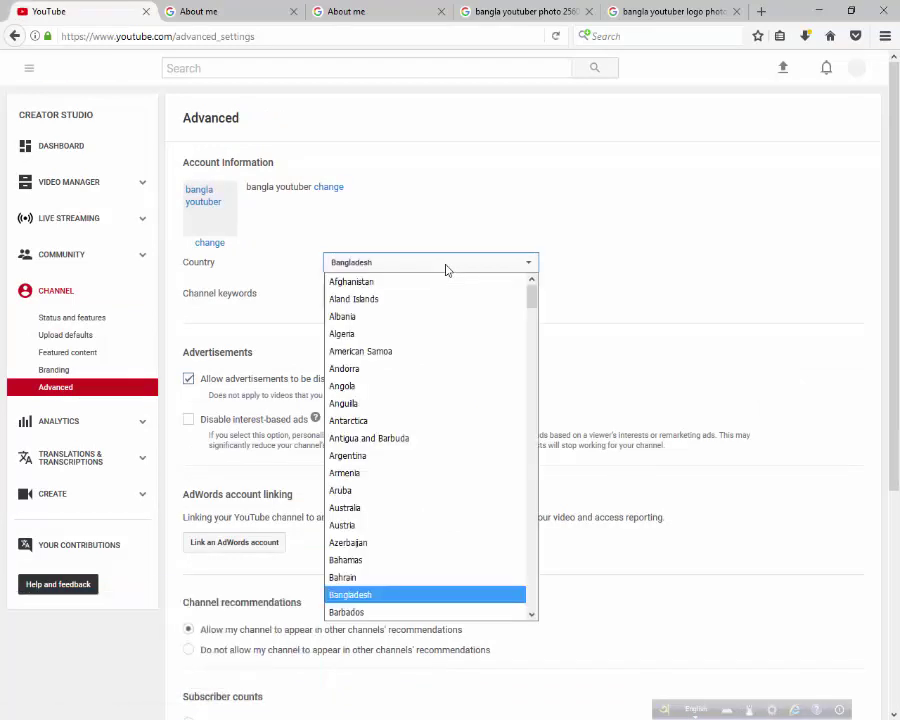
scroll(442, 540, down, 10)
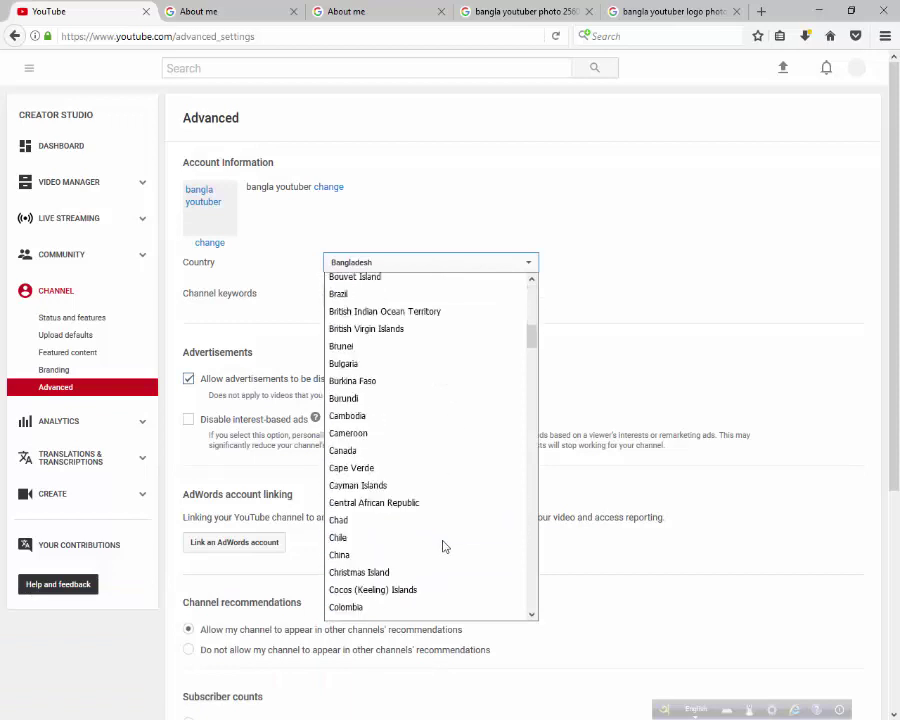
scroll(445, 547, down, 20)
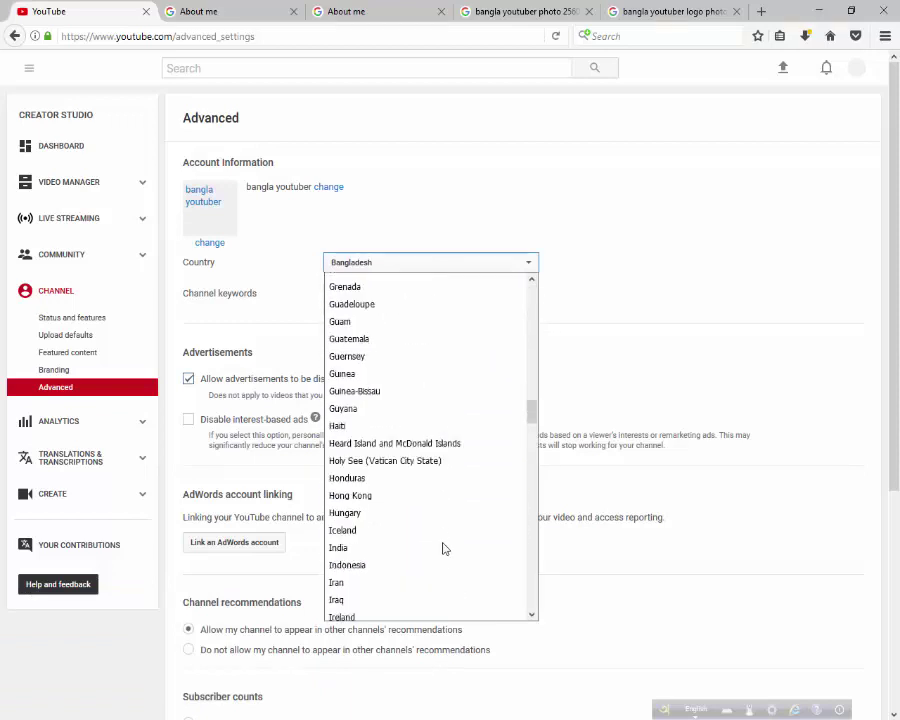
scroll(445, 548, down, 12)
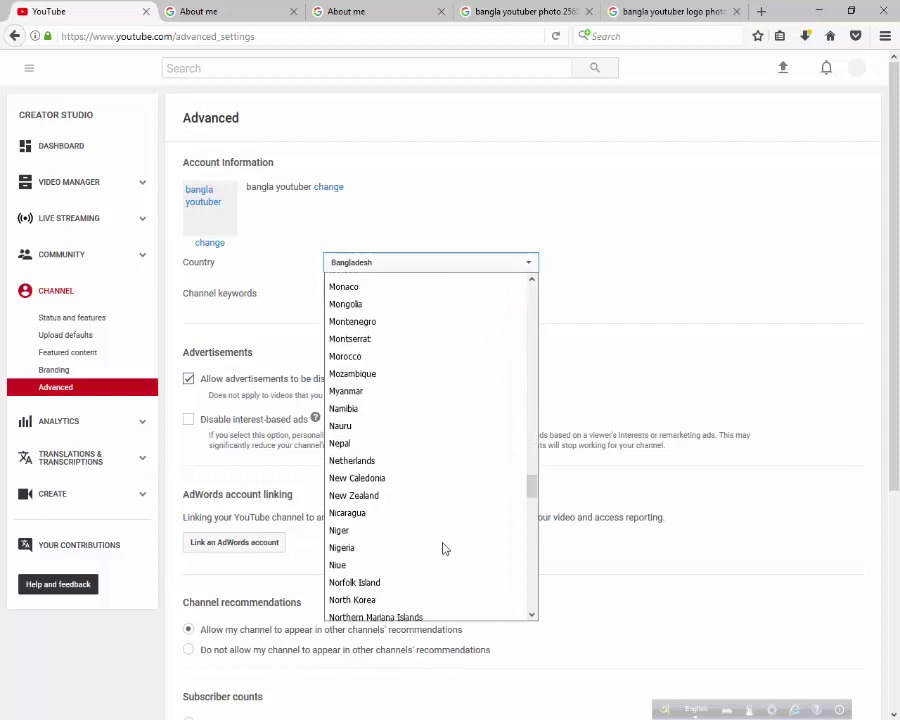
scroll(445, 551, down, 14)
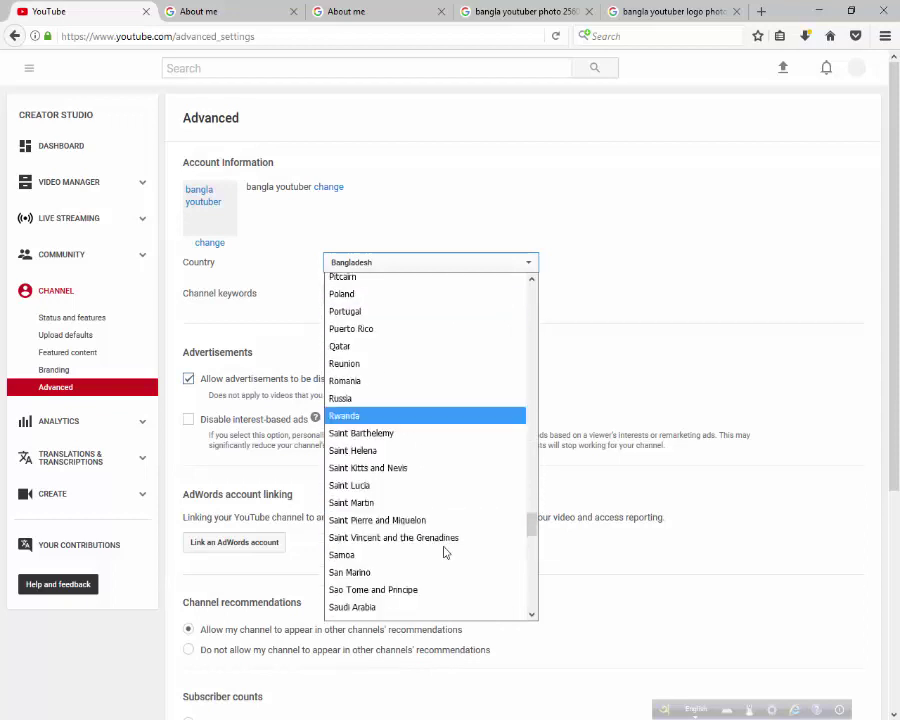
scroll(445, 552, down, 6)
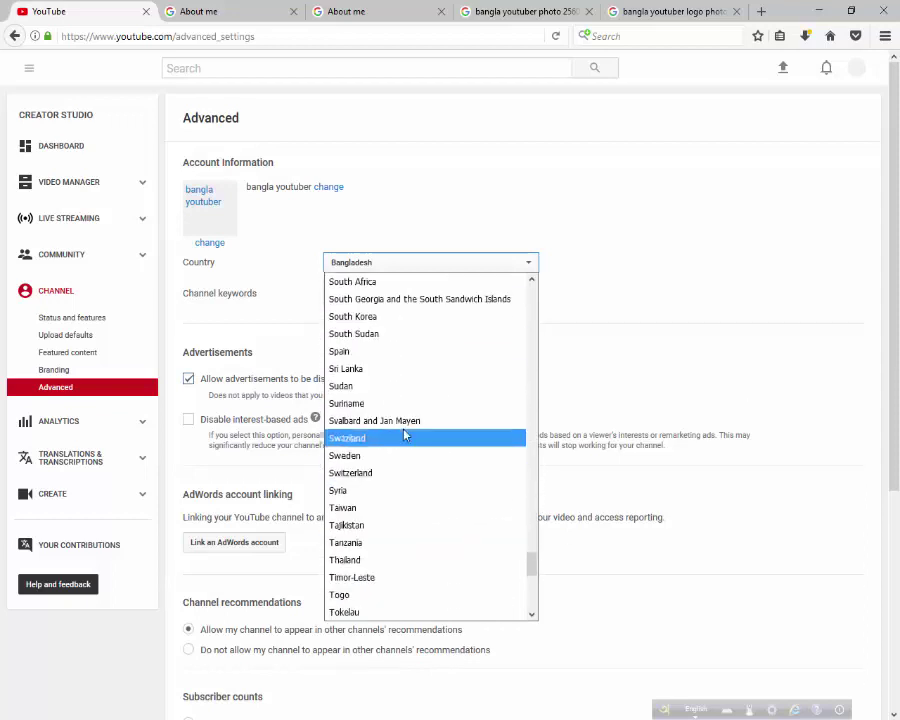
scroll(402, 520, down, 9)
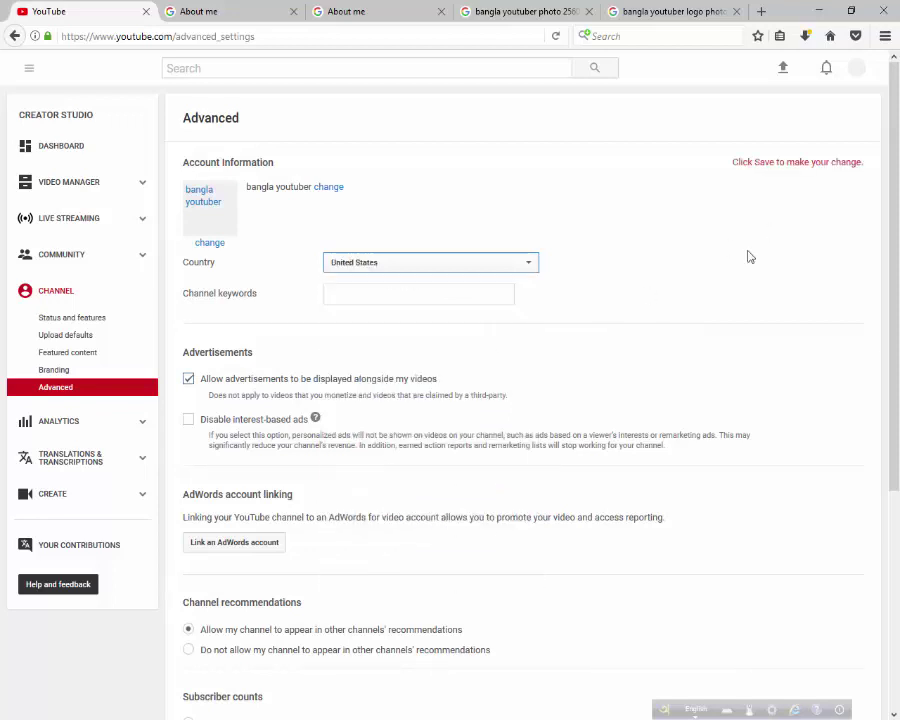
scroll(594, 440, down, 5)
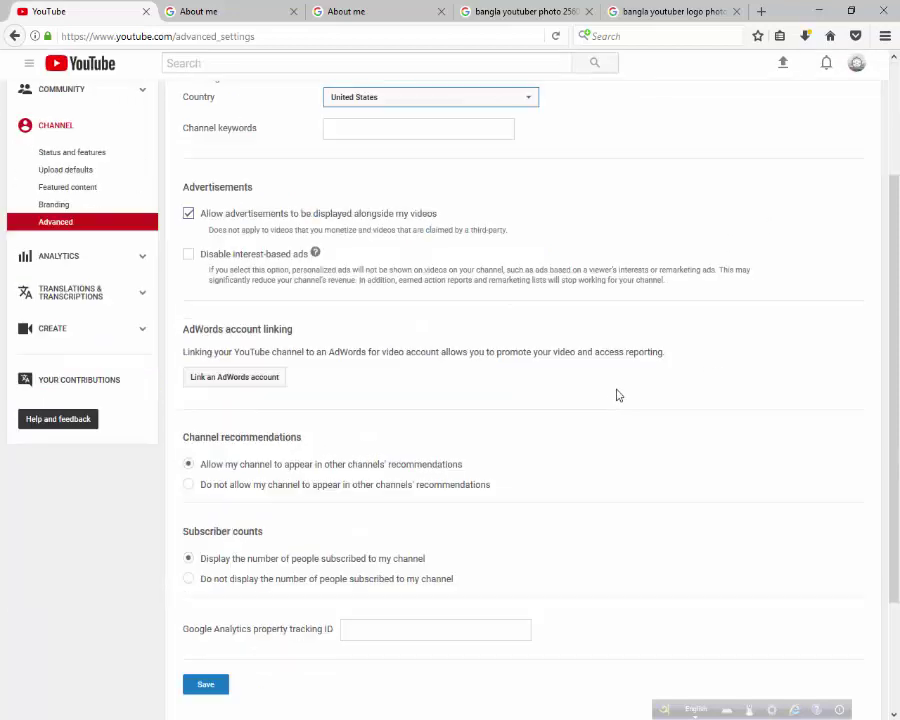
click(224, 538)
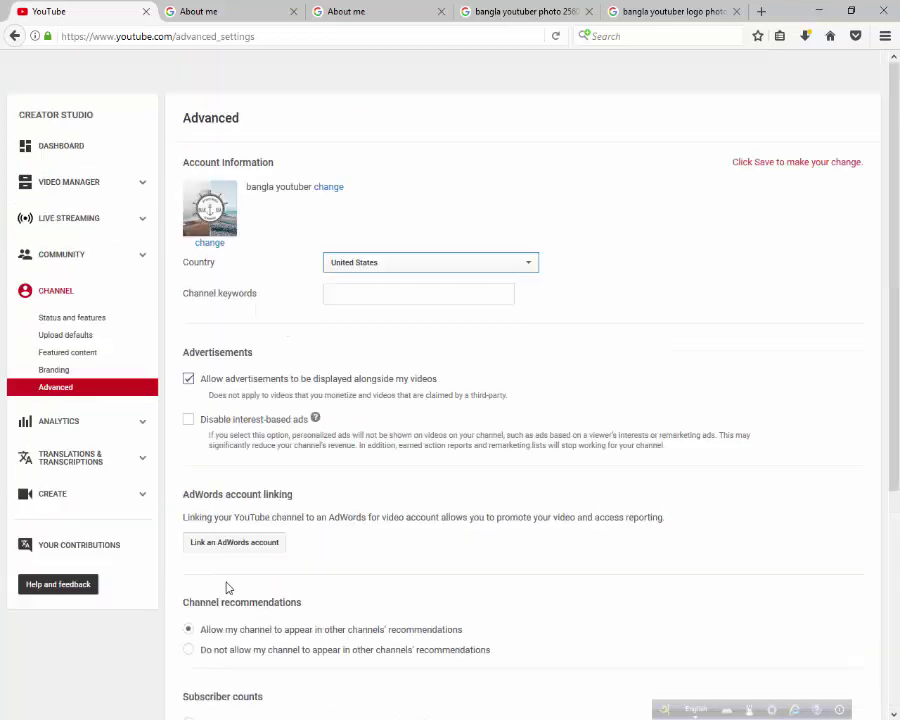
- Save the Advanced settings with United States as the country
scroll(228, 584, down, 2)
scroll(228, 591, down, 4)
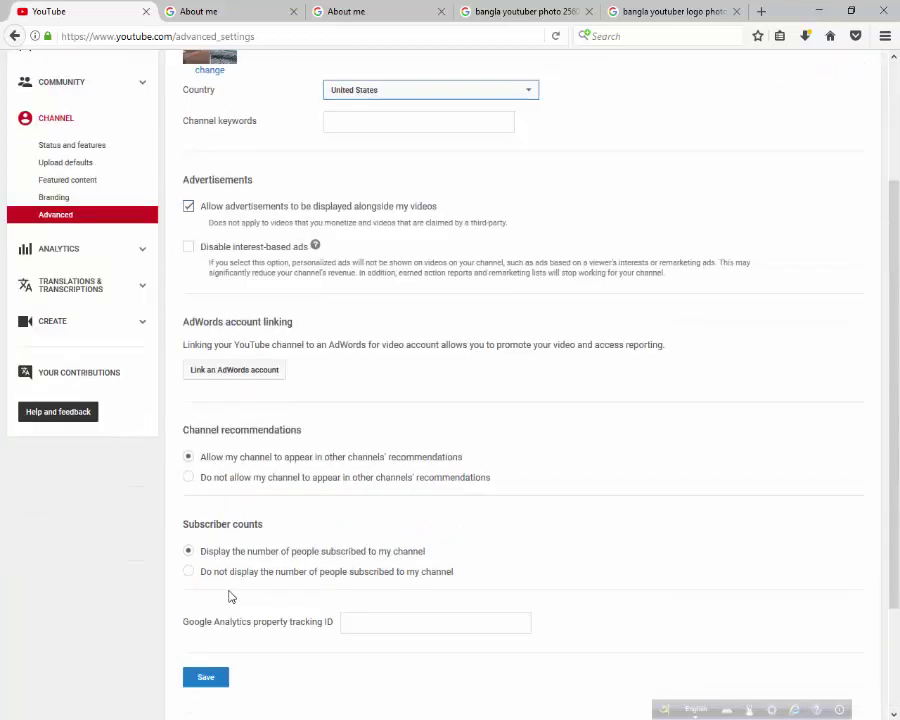
click(210, 531)
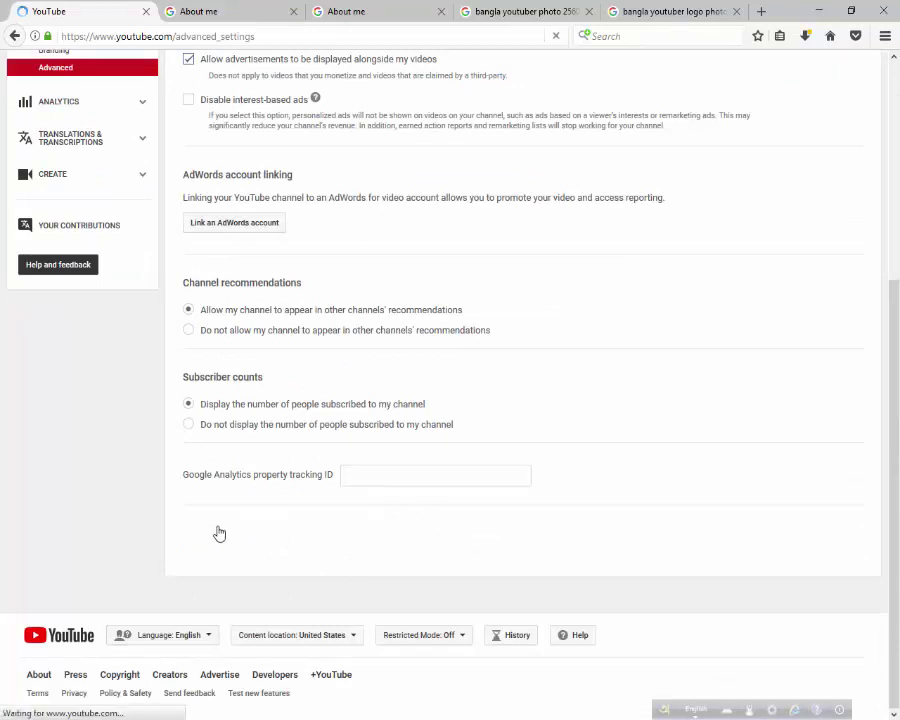
scroll(212, 386, up, 5)
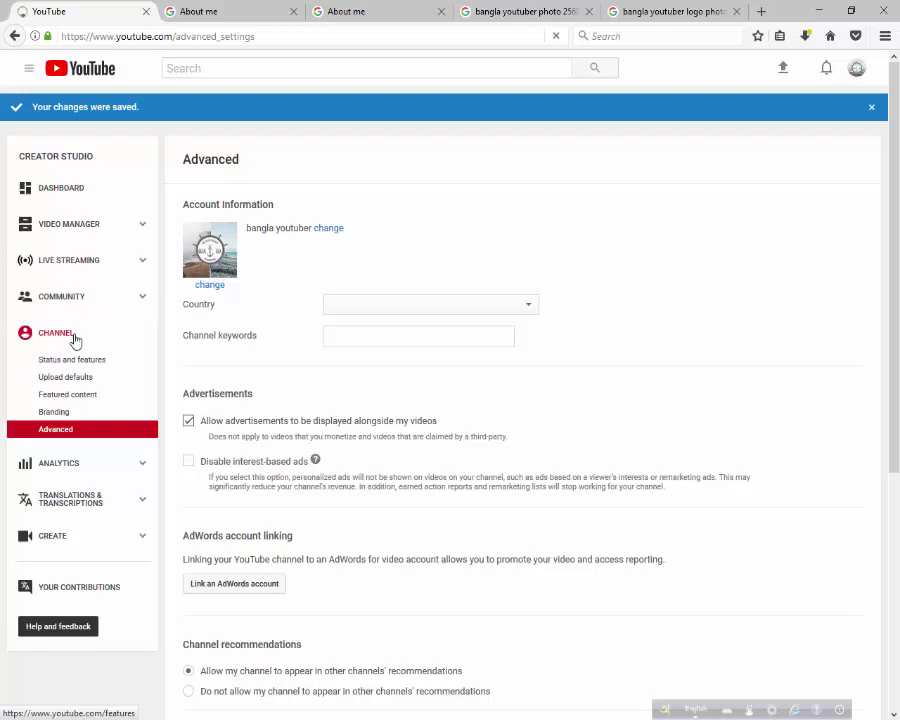
click(74, 340)
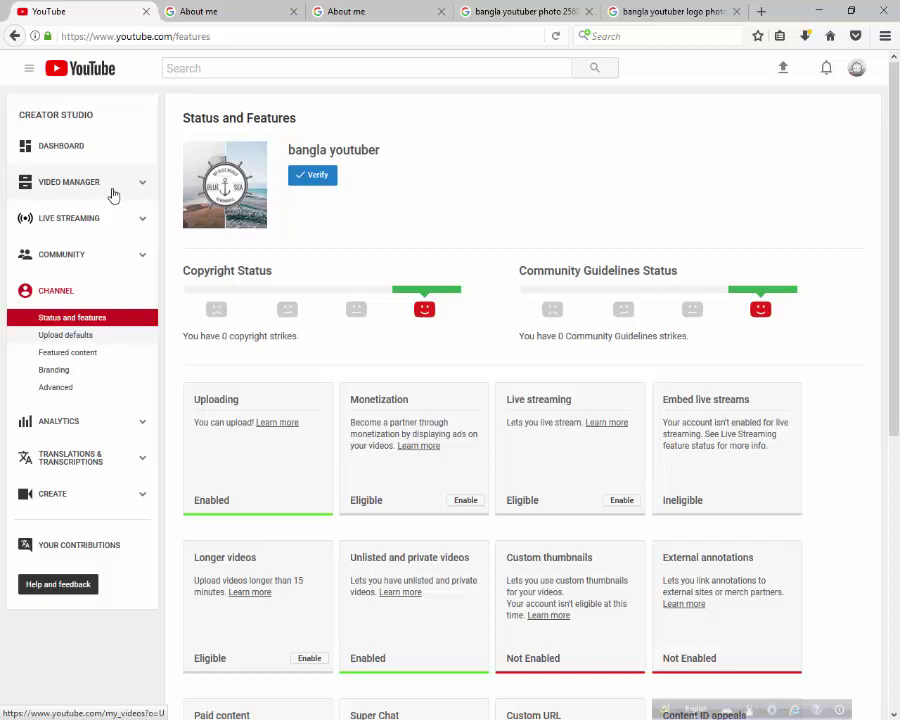
- Restart phone verification from the Status and Features page
click(332, 178)
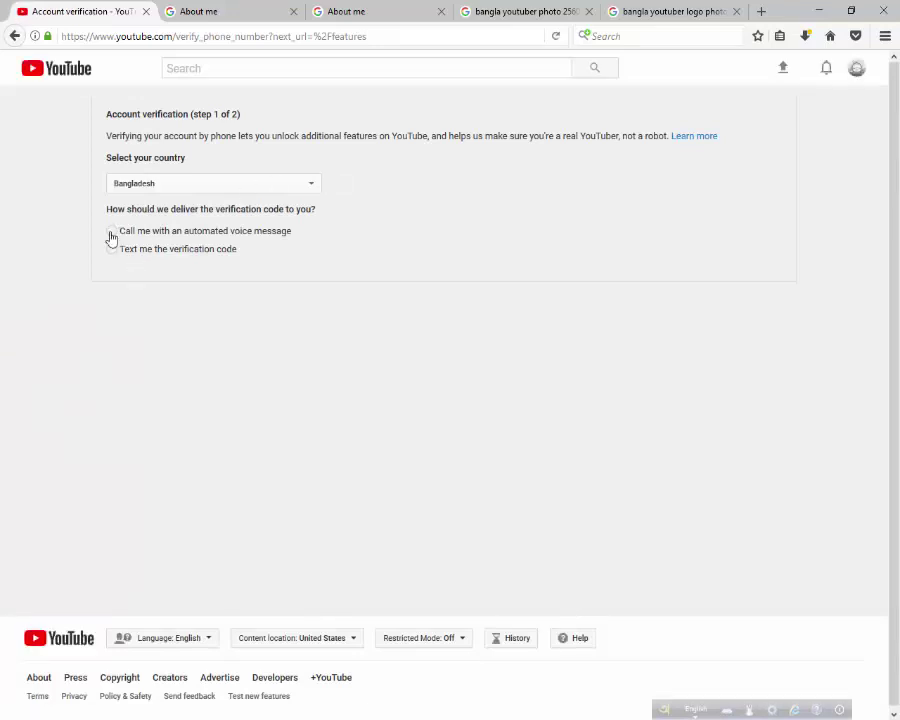
- Choose voice-call delivery, enter the Bangladesh phone number, and submit it
click(111, 233)
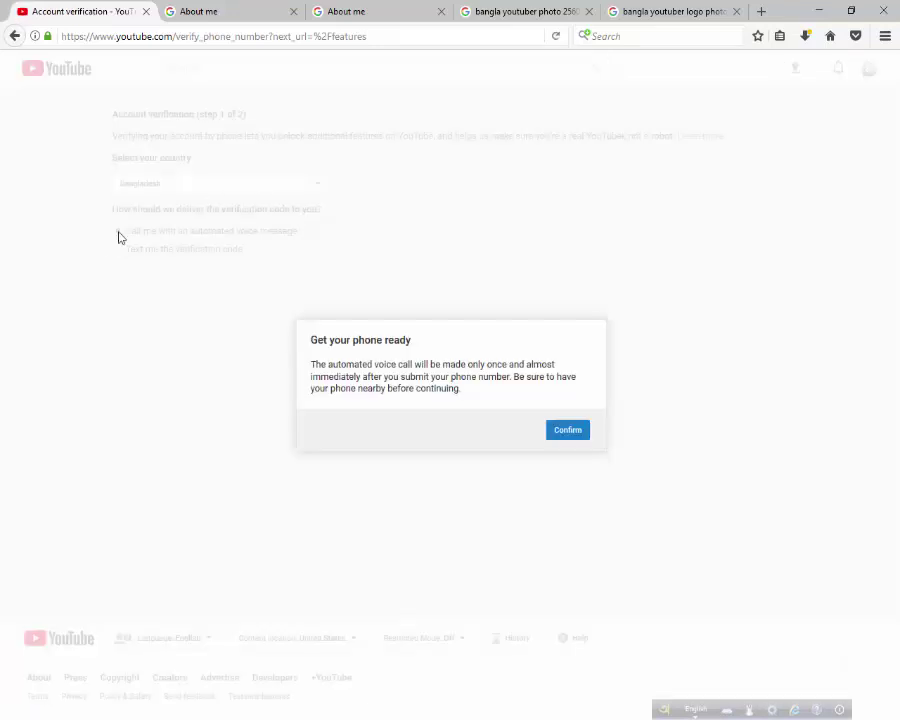
click(577, 434)
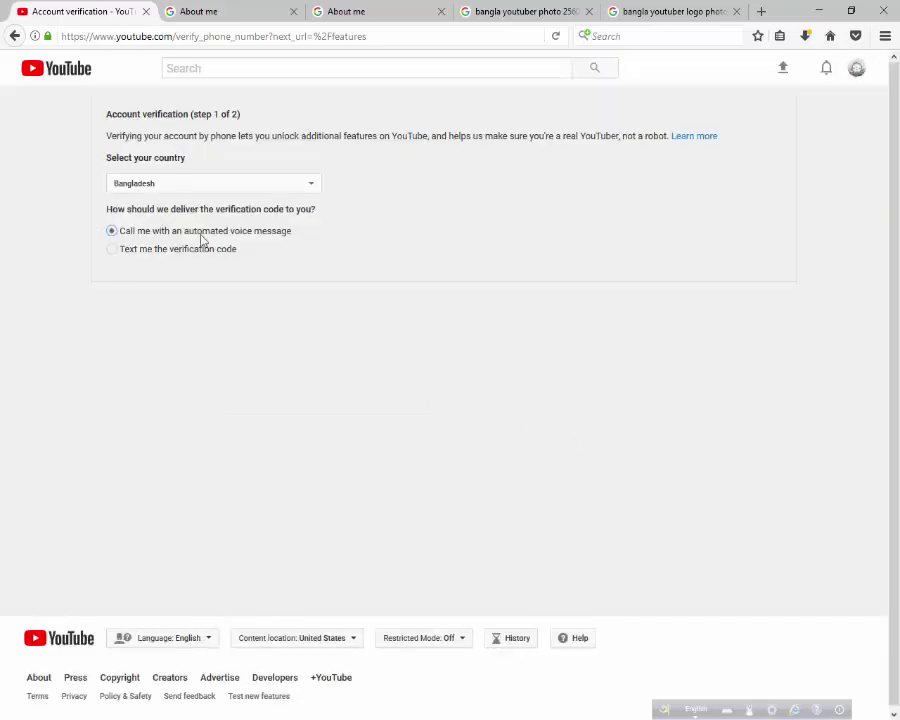
click(143, 238)
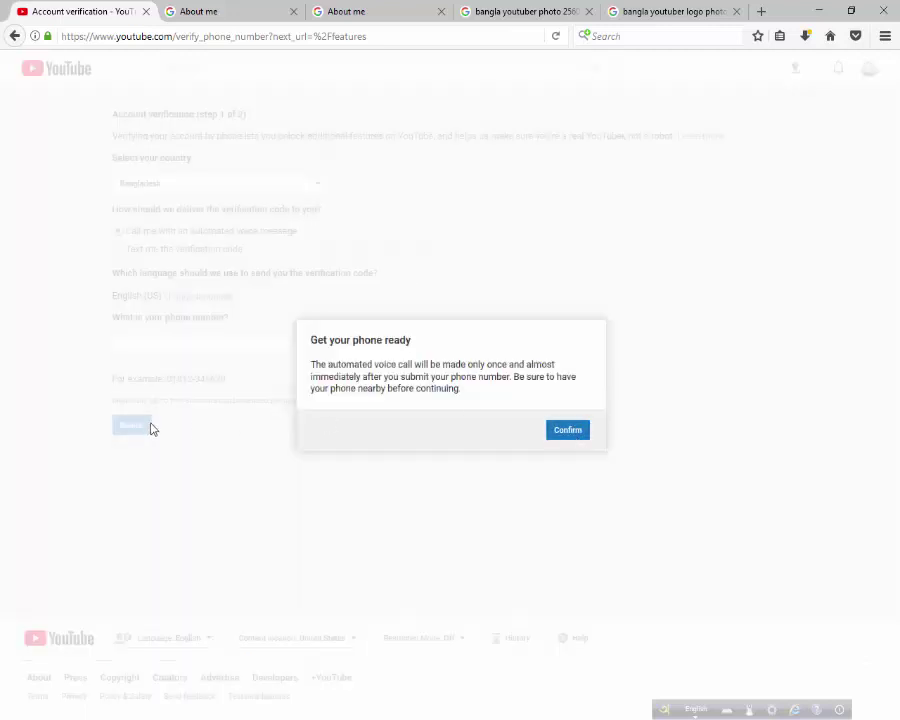
click(161, 340)
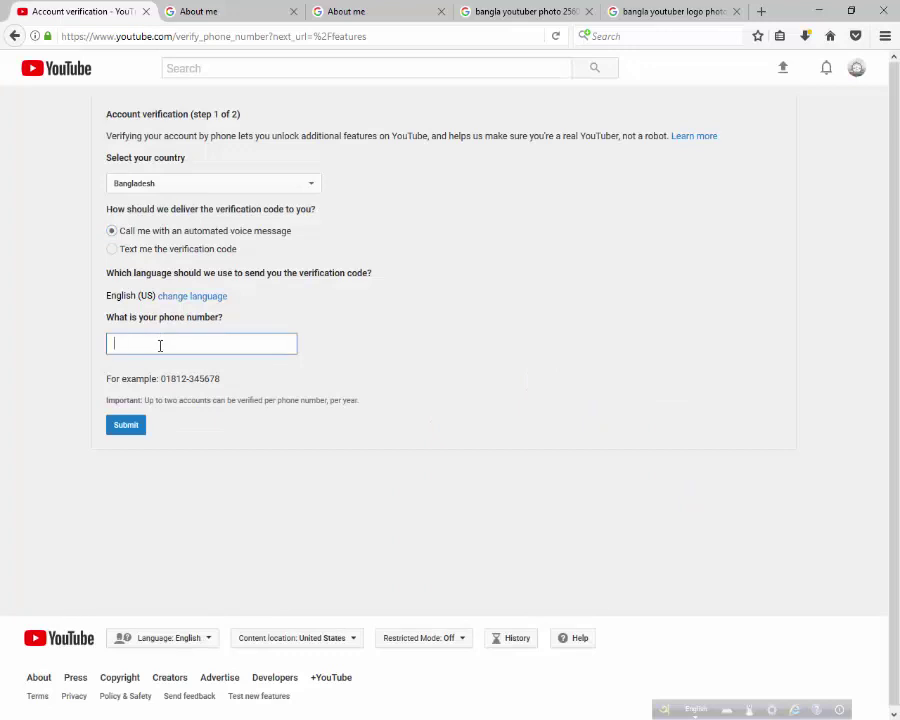
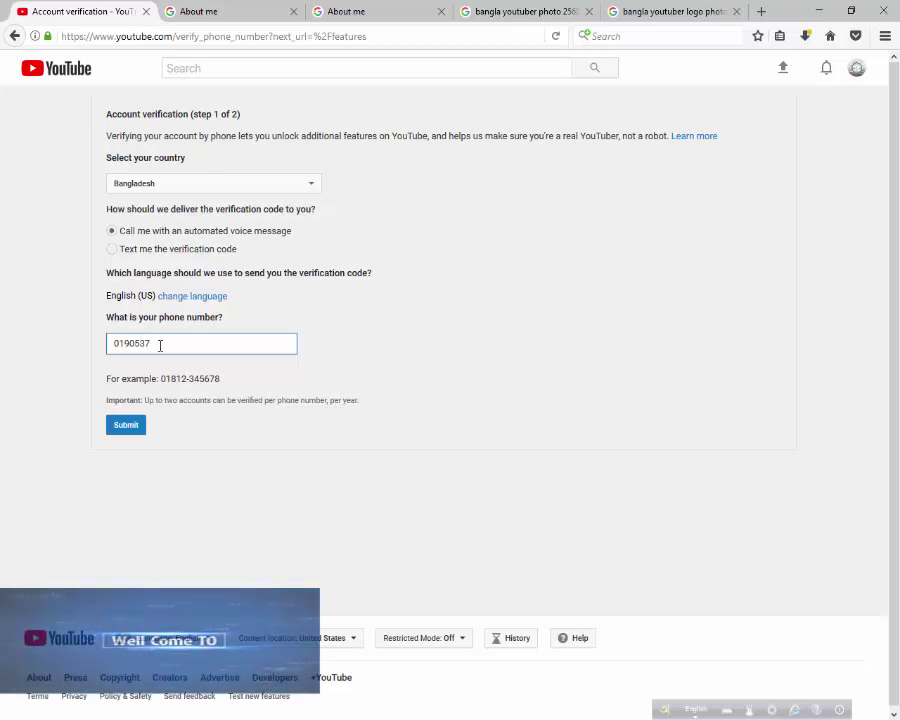
click(122, 433)
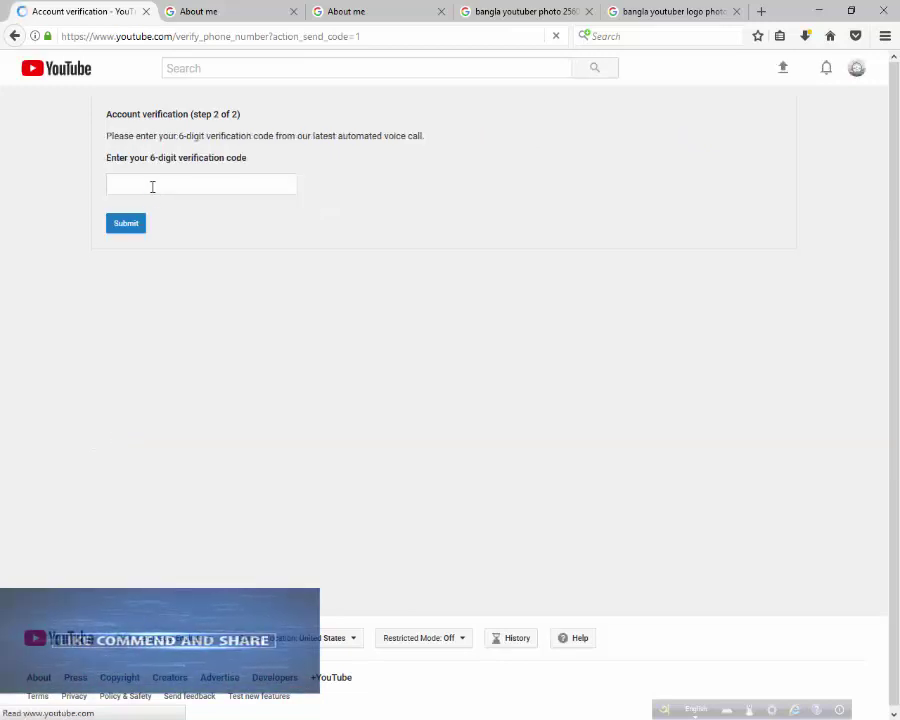
- Enter and submit the 6-digit code received by the automated voice call
click(165, 187)
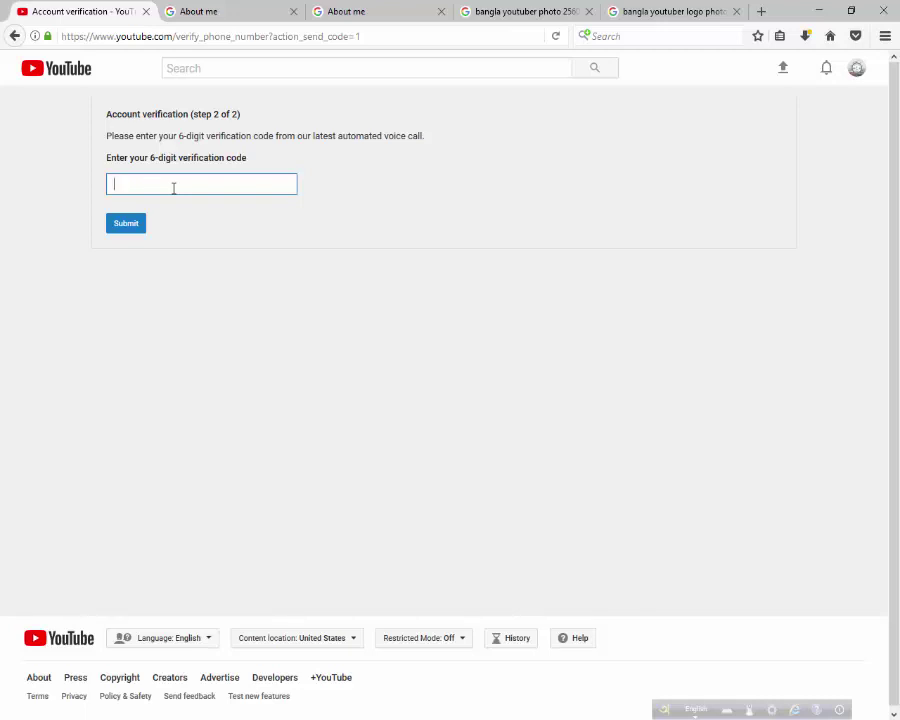
click(117, 229)
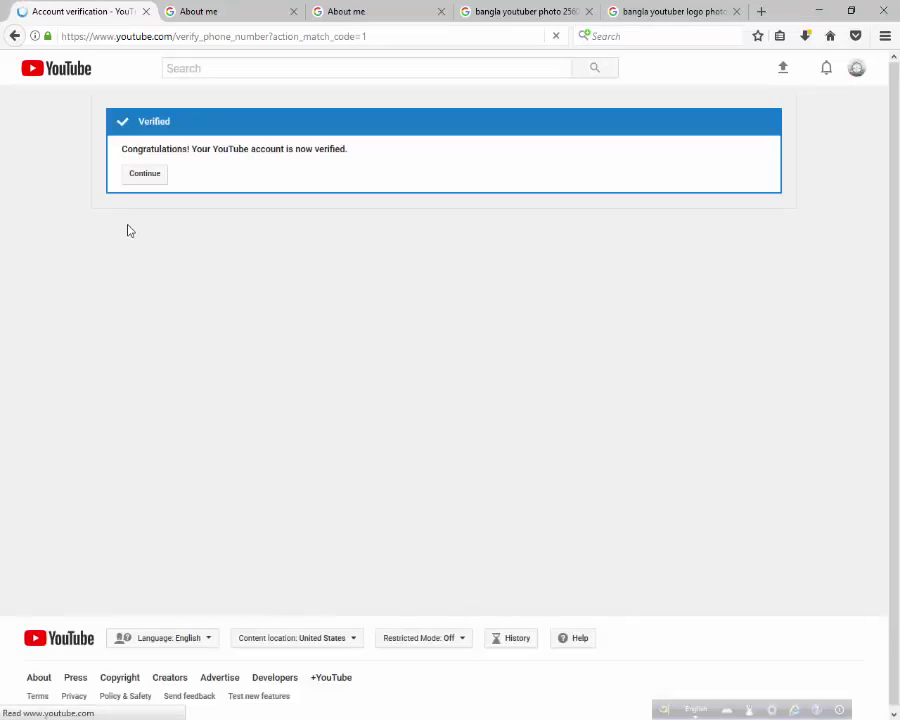
- Continue past the Verified message and review the Longer videos, Custom thumbnails and annotations statuses
click(152, 183)
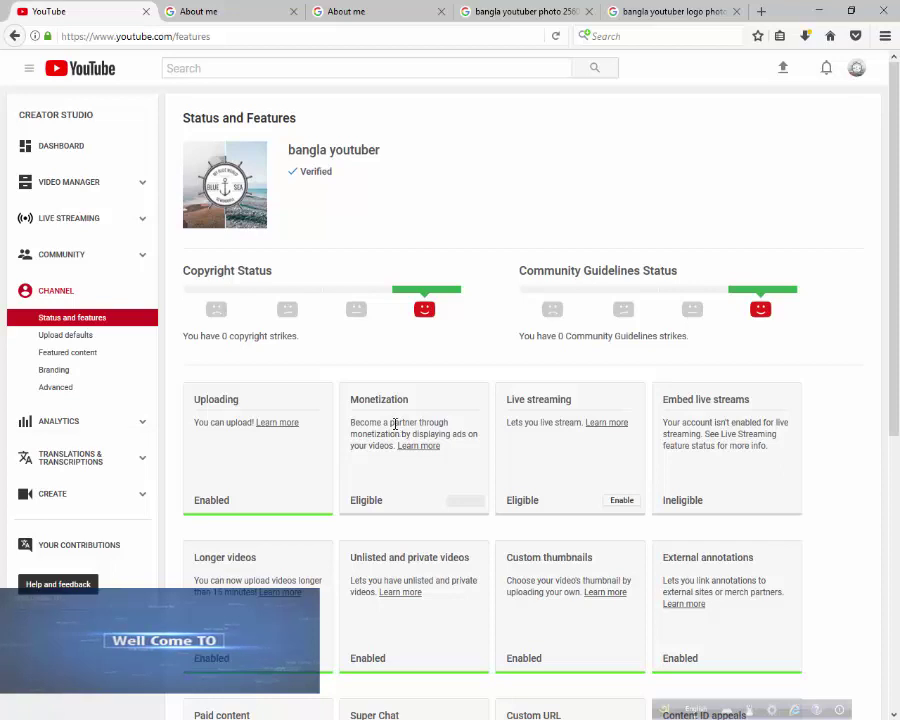
scroll(396, 424, down, 1)
scroll(396, 424, down, 5)
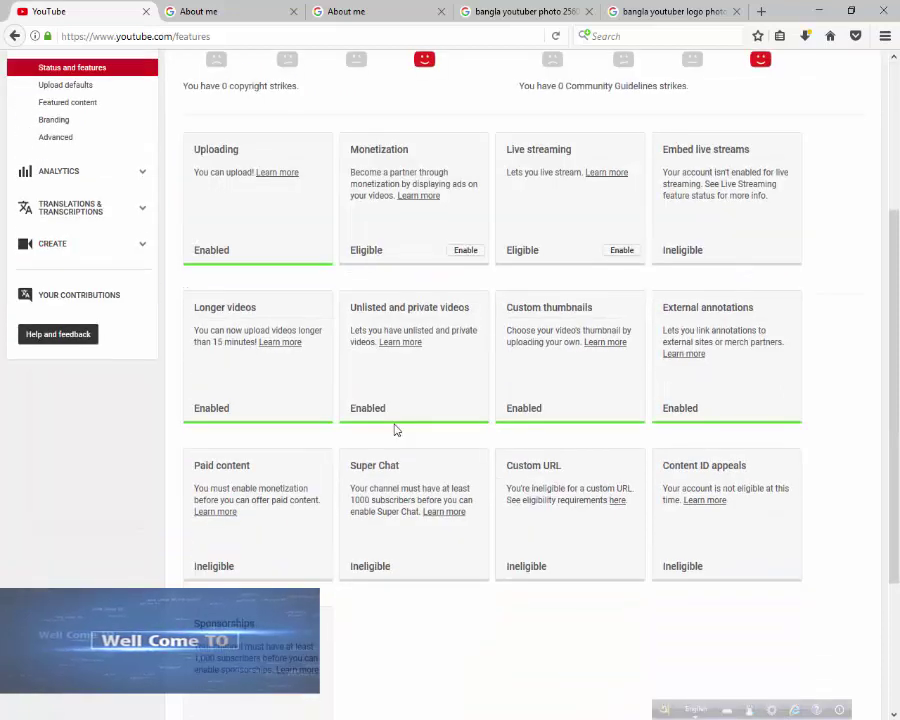
scroll(394, 428, down, 4)
scroll(394, 426, up, 9)
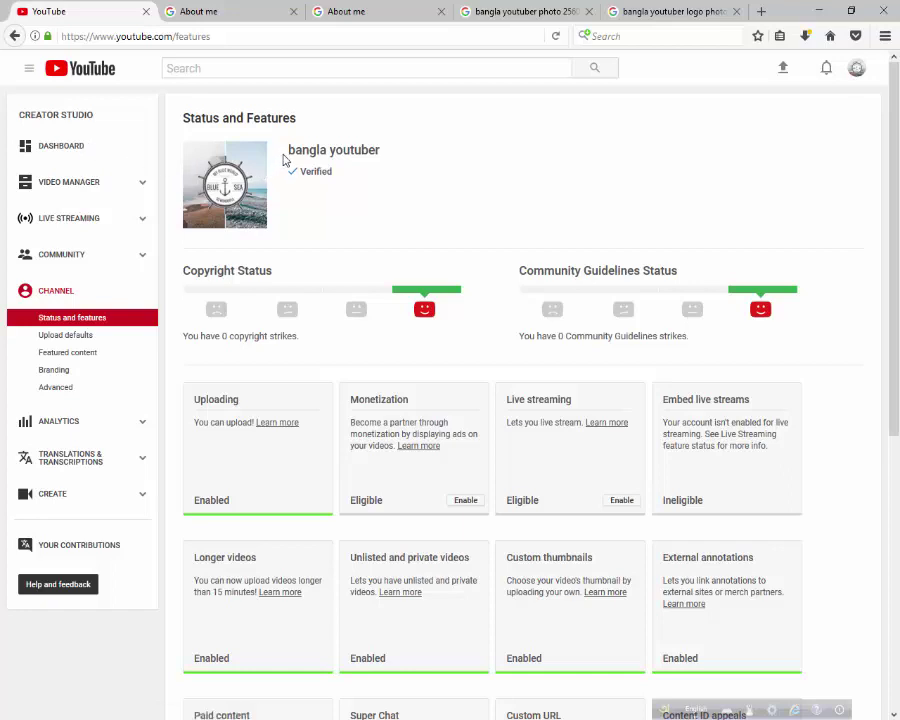
- Select the channel name text, then switch to the channel DASHBOARD
mouse_move(288, 150)
mouse_down()
mouse_move(391, 160)
mouse_move(286, 151)
mouse_up()
click(391, 162)
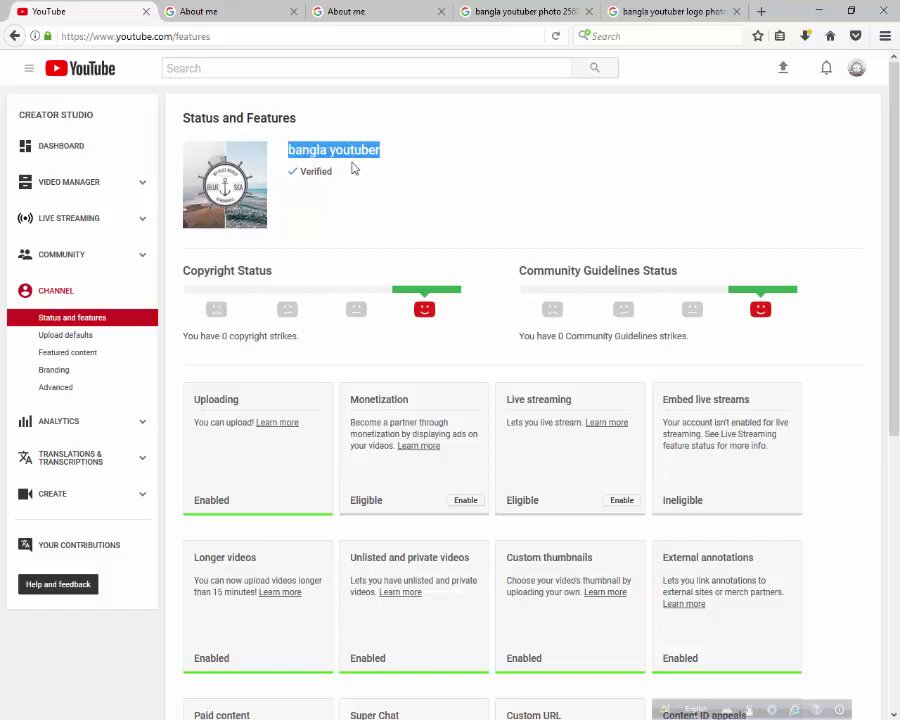
click(385, 157)
drag(382, 153, 291, 143)
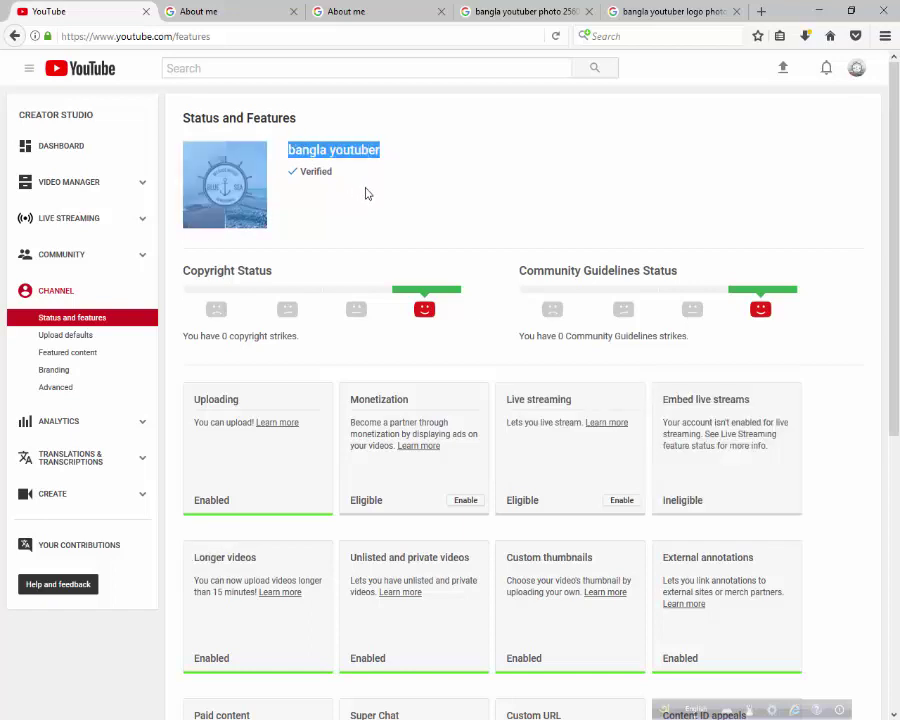
right_click(367, 194)
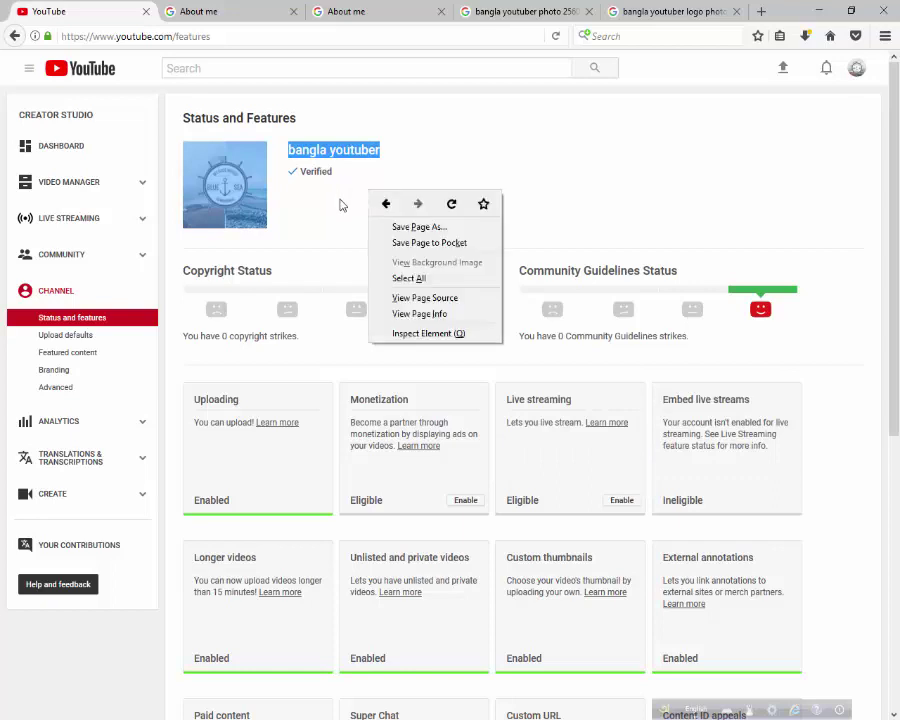
click(322, 205)
click(56, 153)
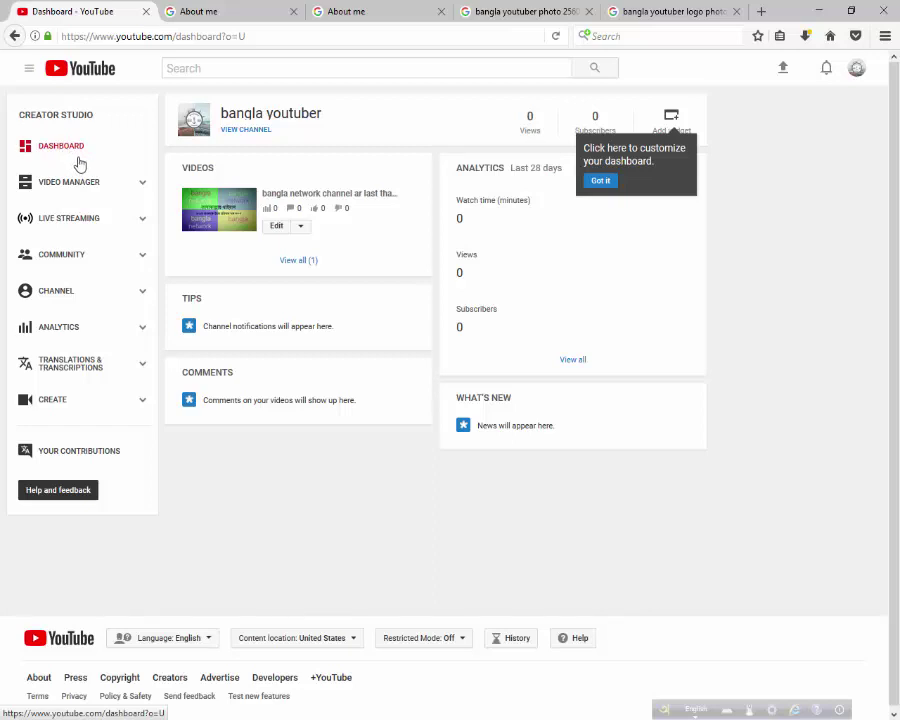
- Open Upload defaults under CHANNEL to see Public privacy and Standard YouTube License
click(88, 300)
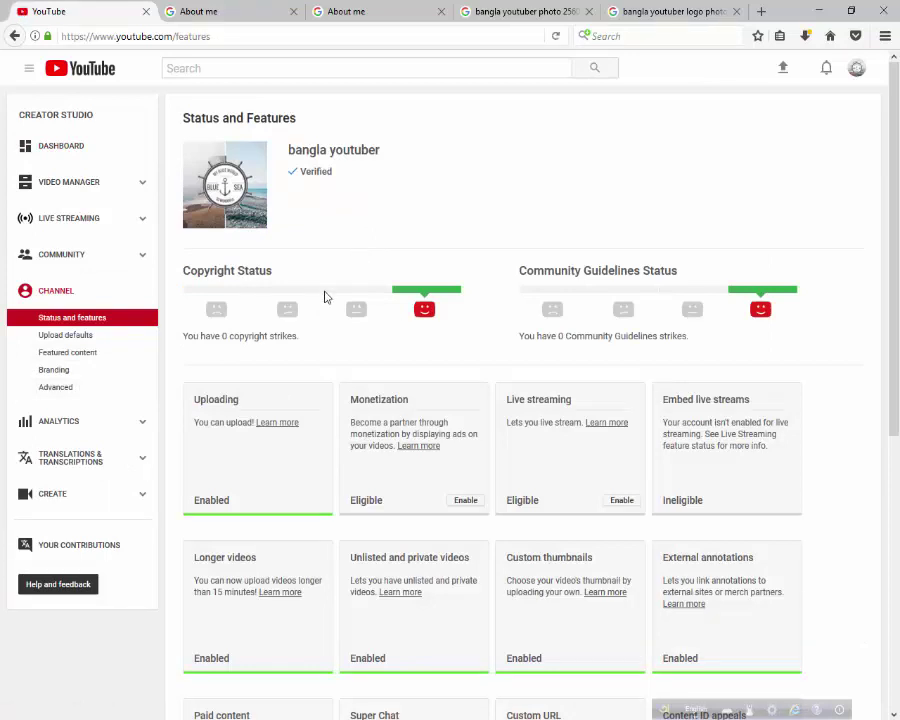
click(70, 342)
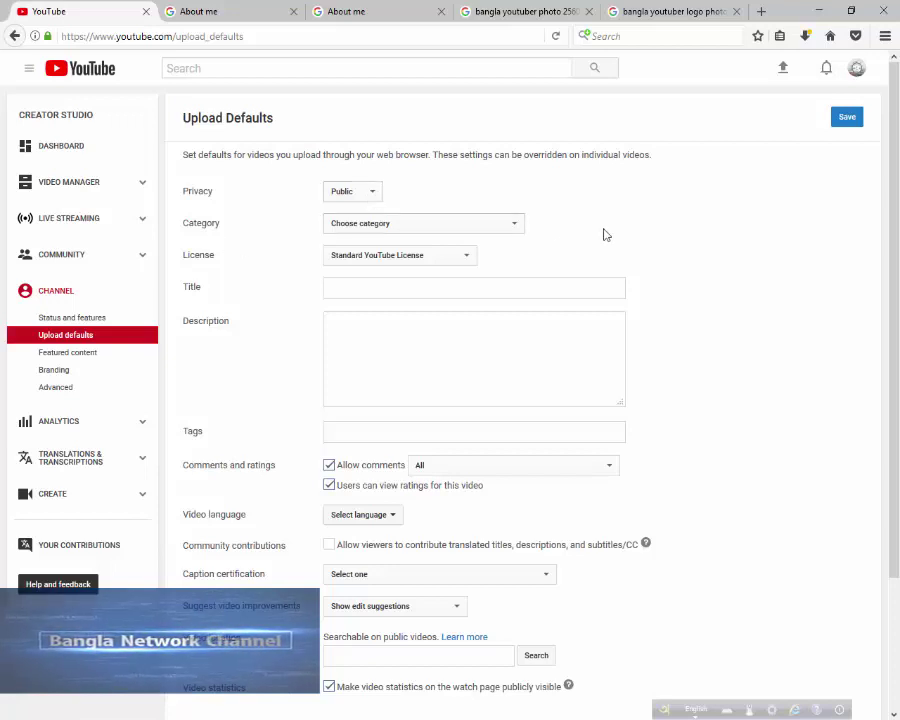
- Check the Category list without choosing one, then look over the default Title, Description and Tags fields
click(511, 227)
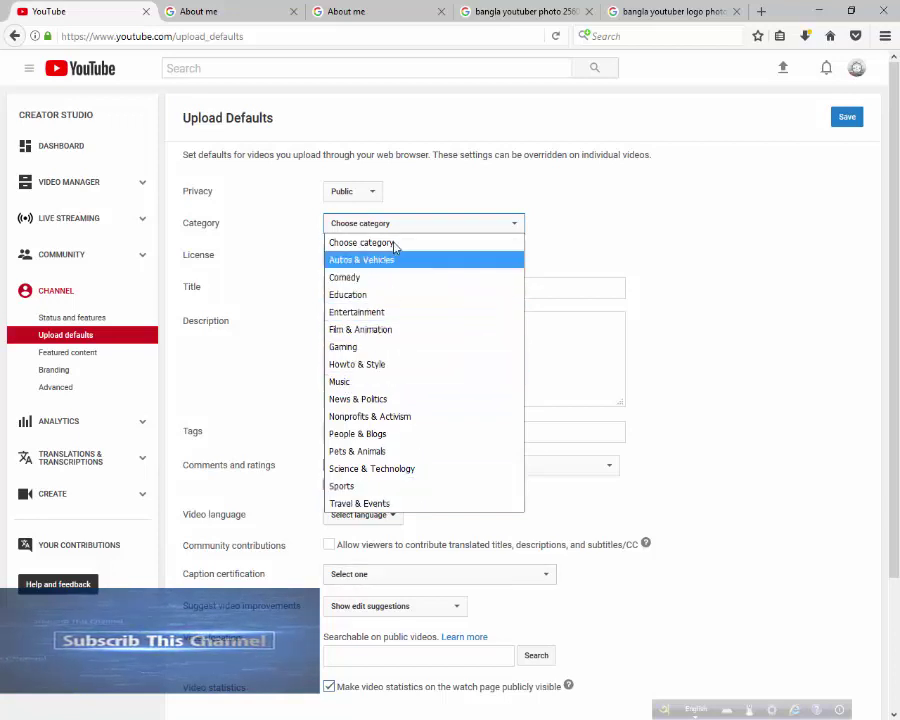
click(546, 343)
click(538, 342)
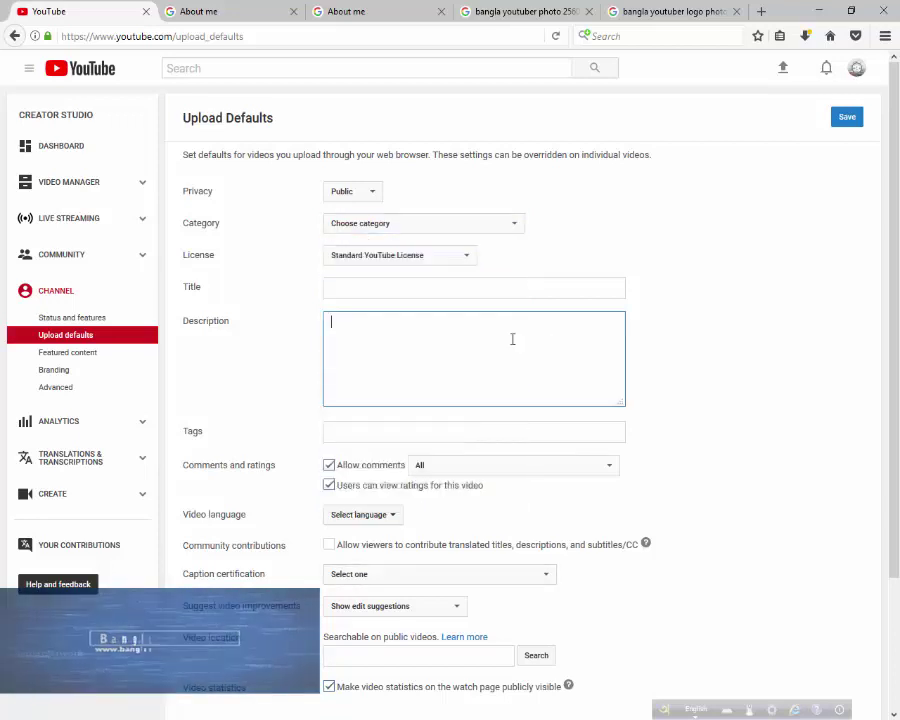
click(381, 286)
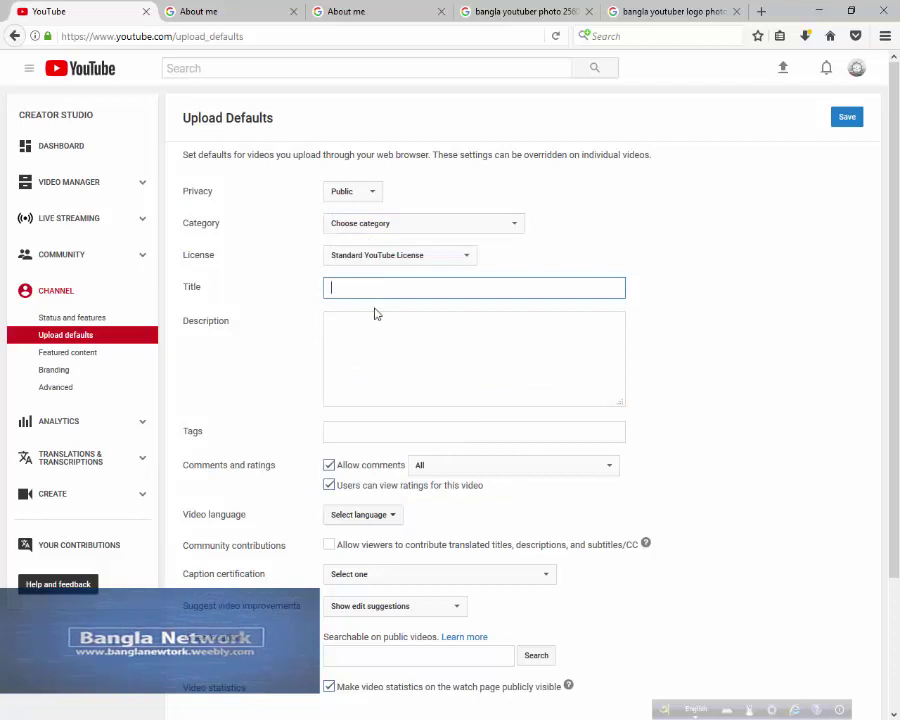
click(372, 324)
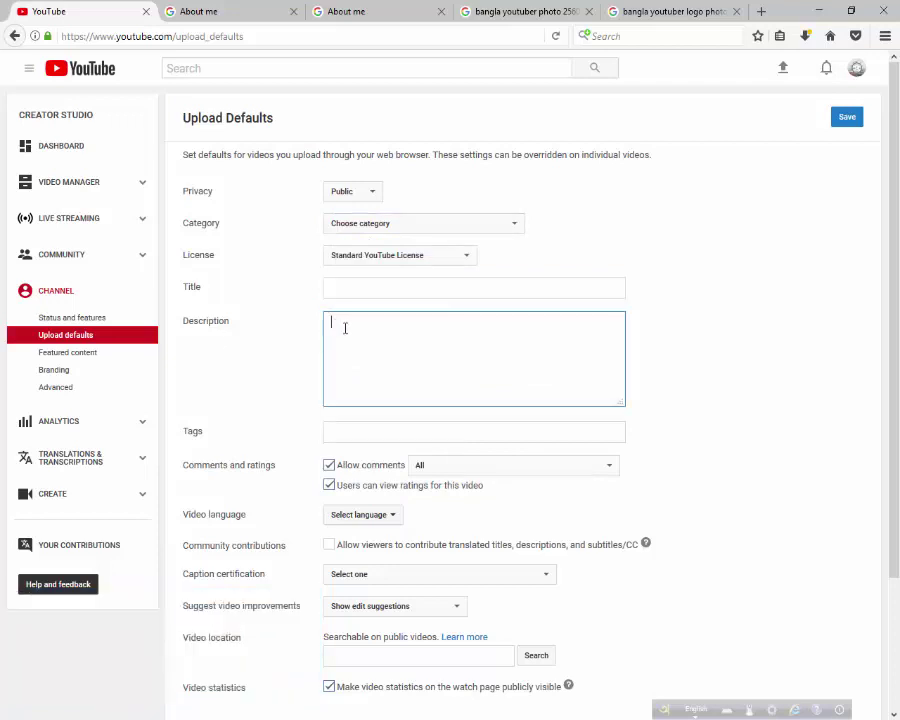
click(379, 434)
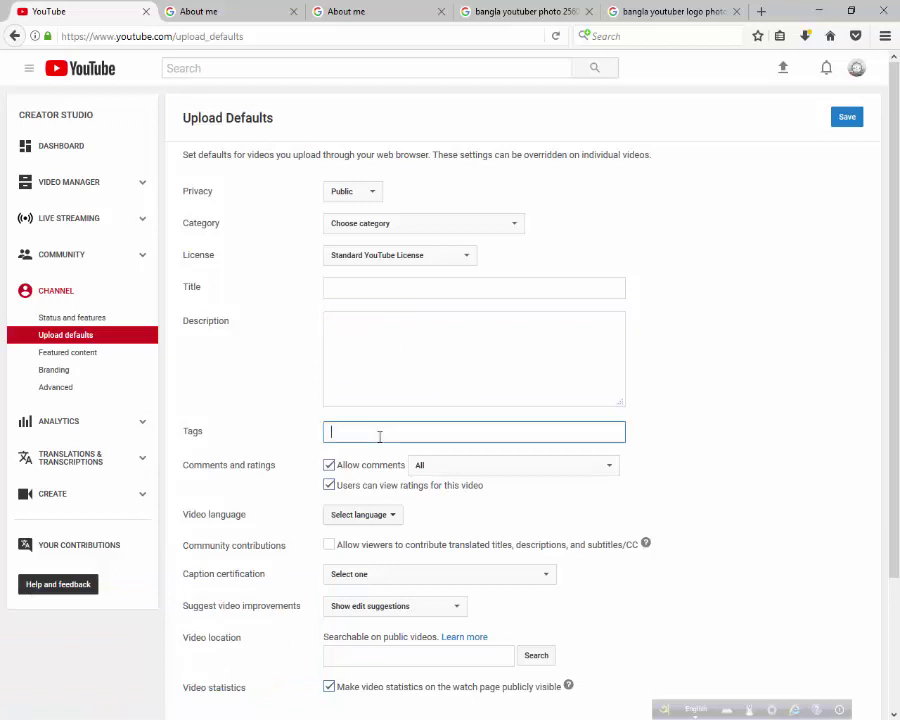
scroll(380, 439, down, 2)
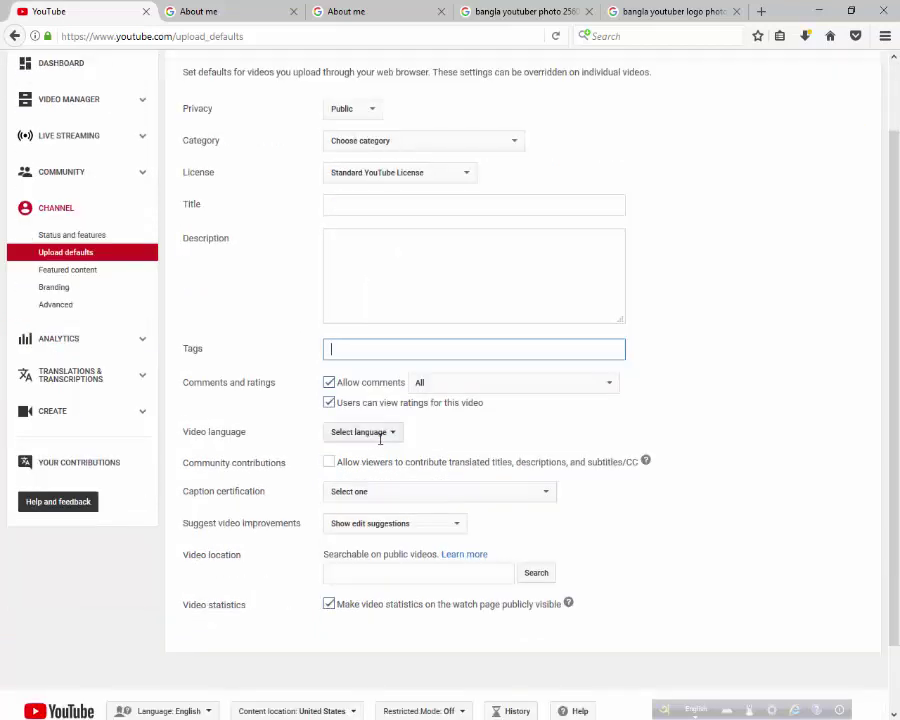
scroll(380, 442, up, 2)
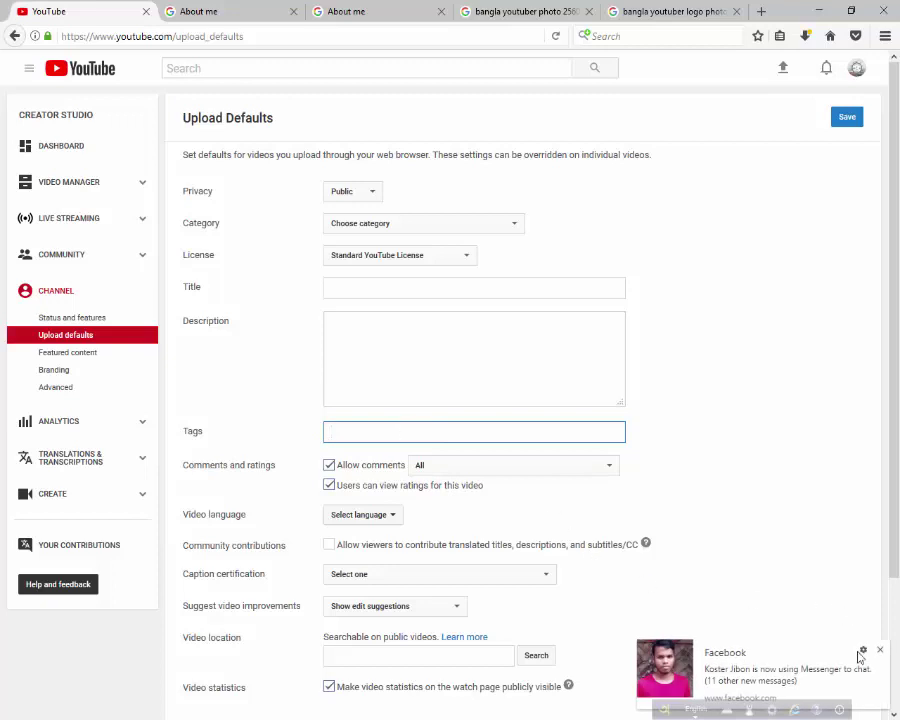
- Dismiss the Facebook notification, save the upload defaults, and go to the Featured content page
click(880, 651)
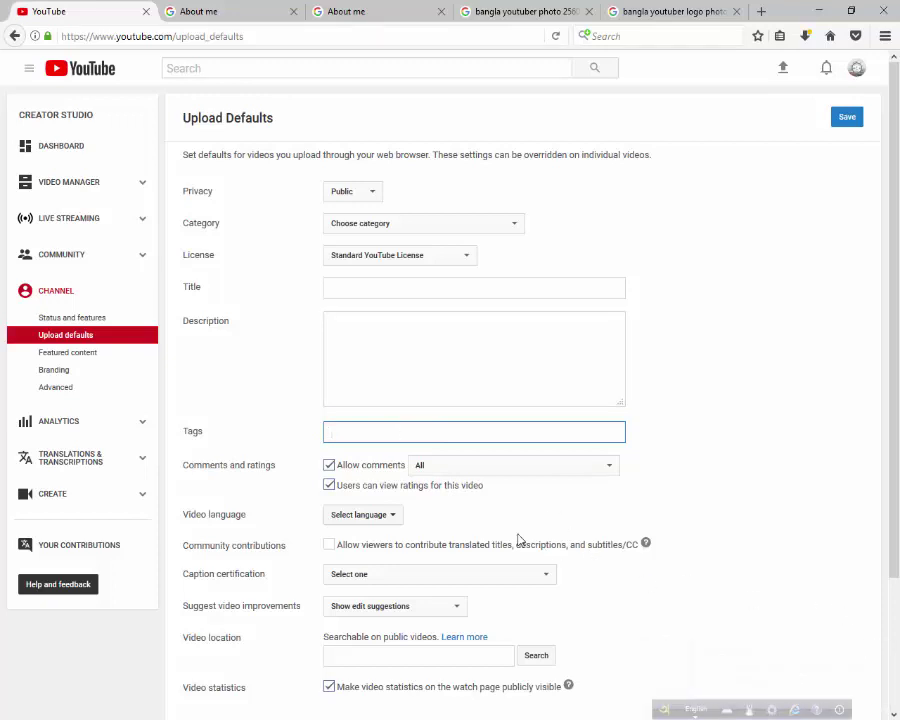
click(849, 121)
click(90, 353)
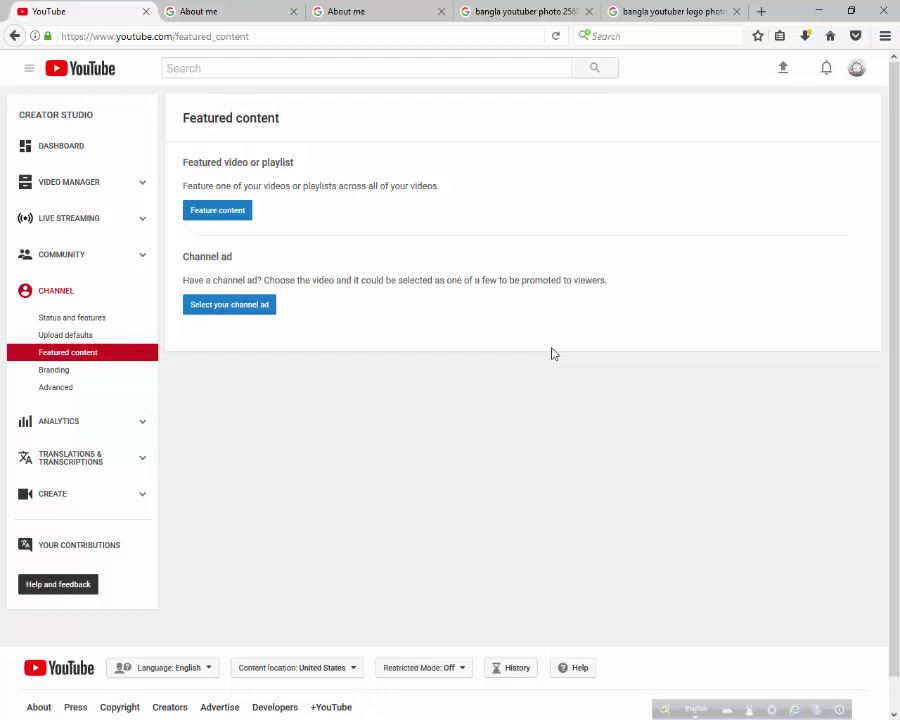
- Return to the dashboard and view the bangla network channel's public About page
click(104, 155)
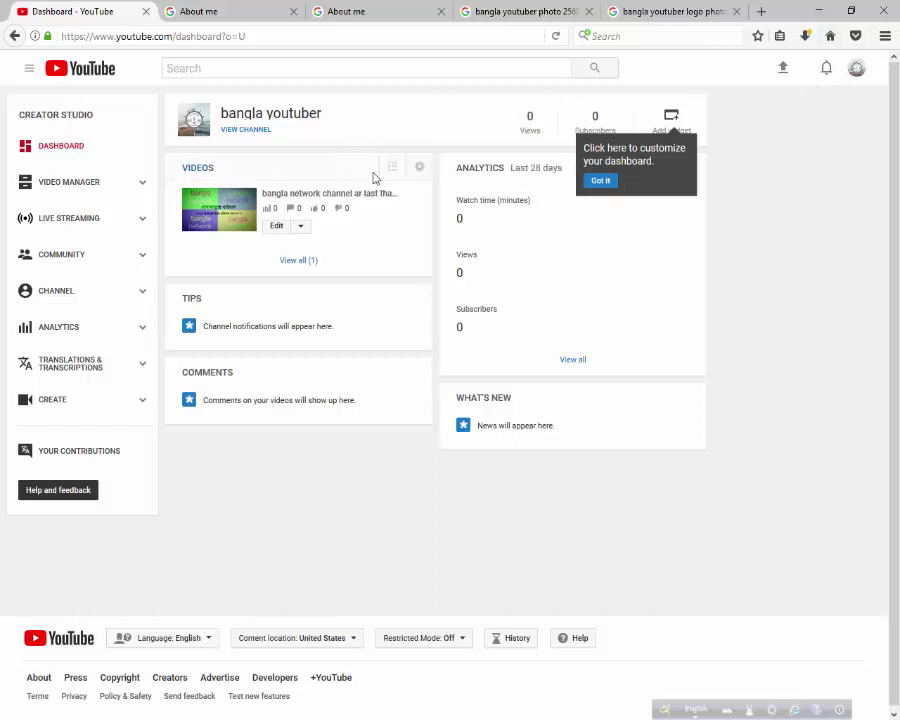
click(245, 131)
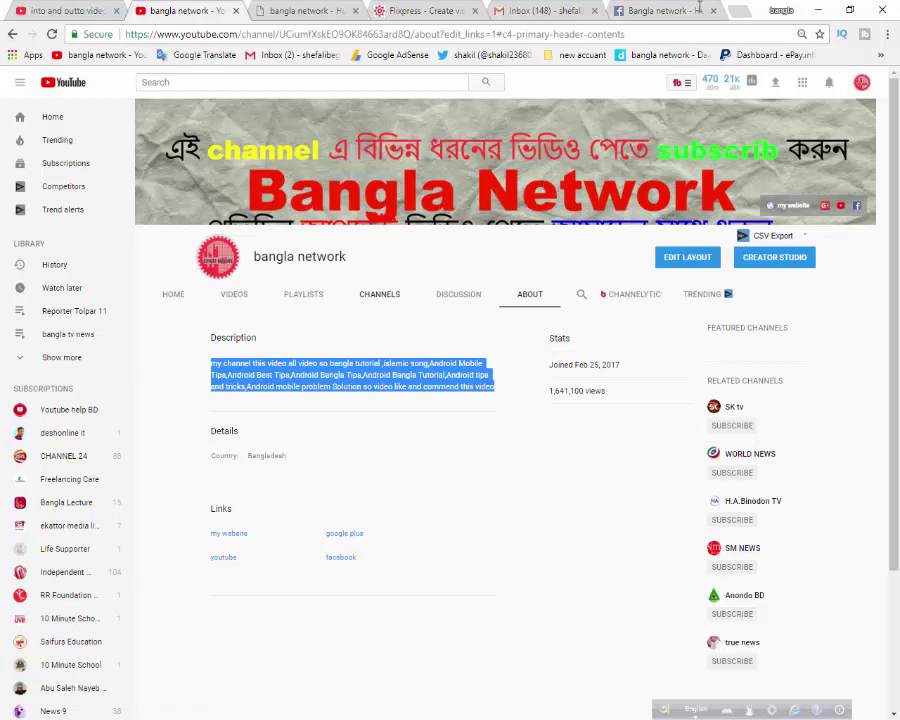
click(663, 10)
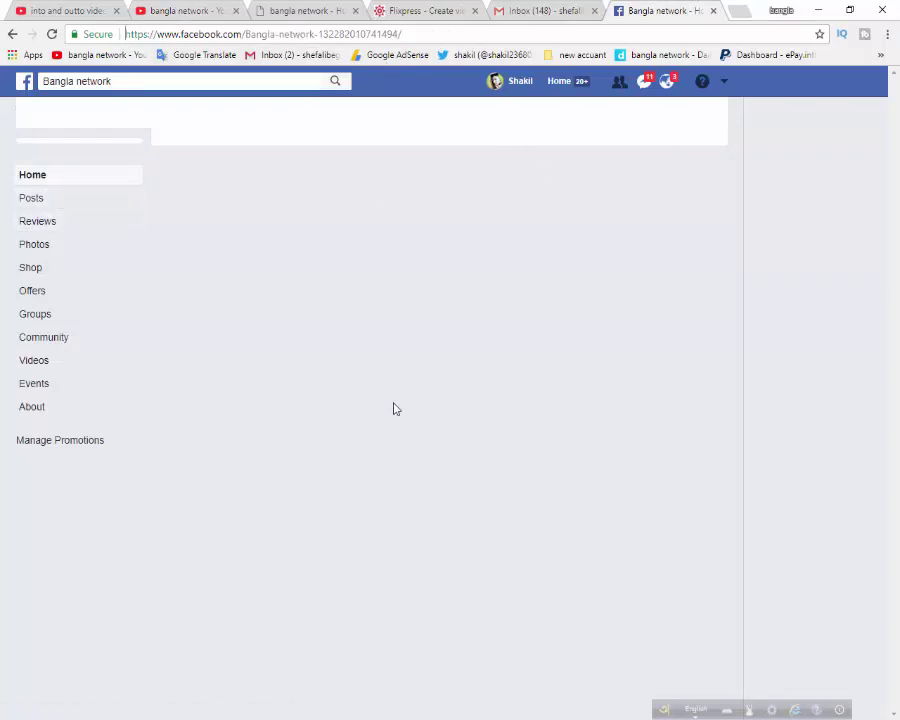
click(168, 9)
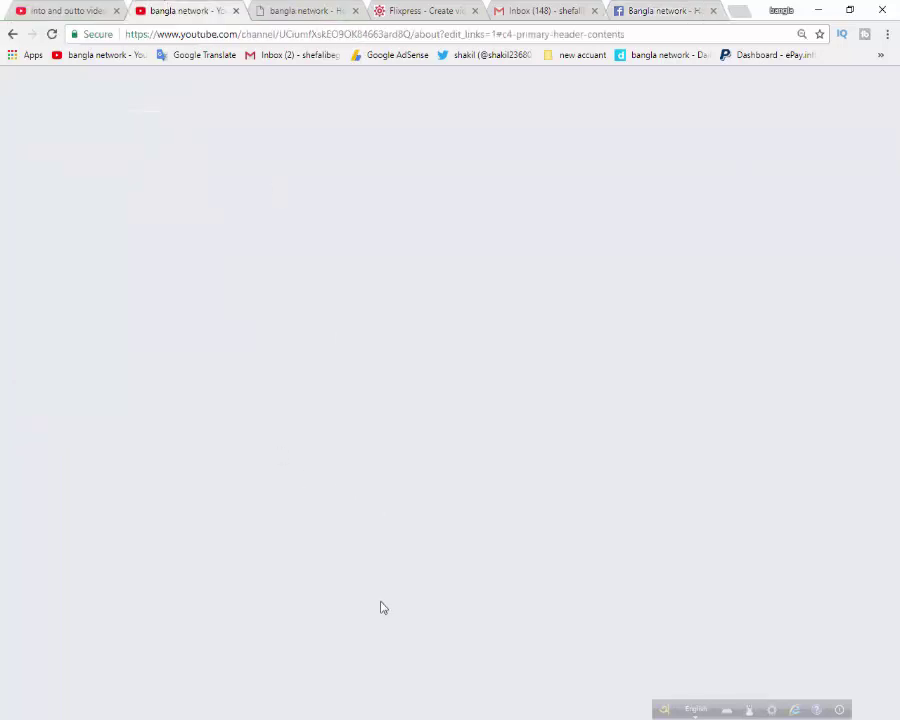